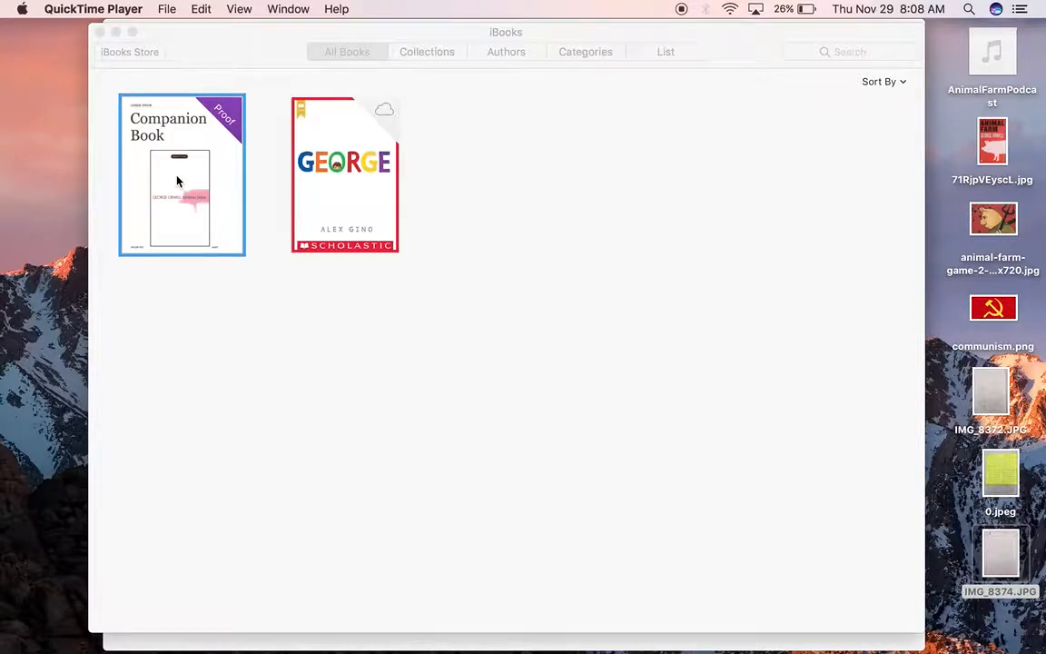
- Open the Companion Book proof and page through its Literary Essays, Podcast, Jots and Visuals chapters as a layout example
{"action": "double_click", "coordinate": [178, 166]}
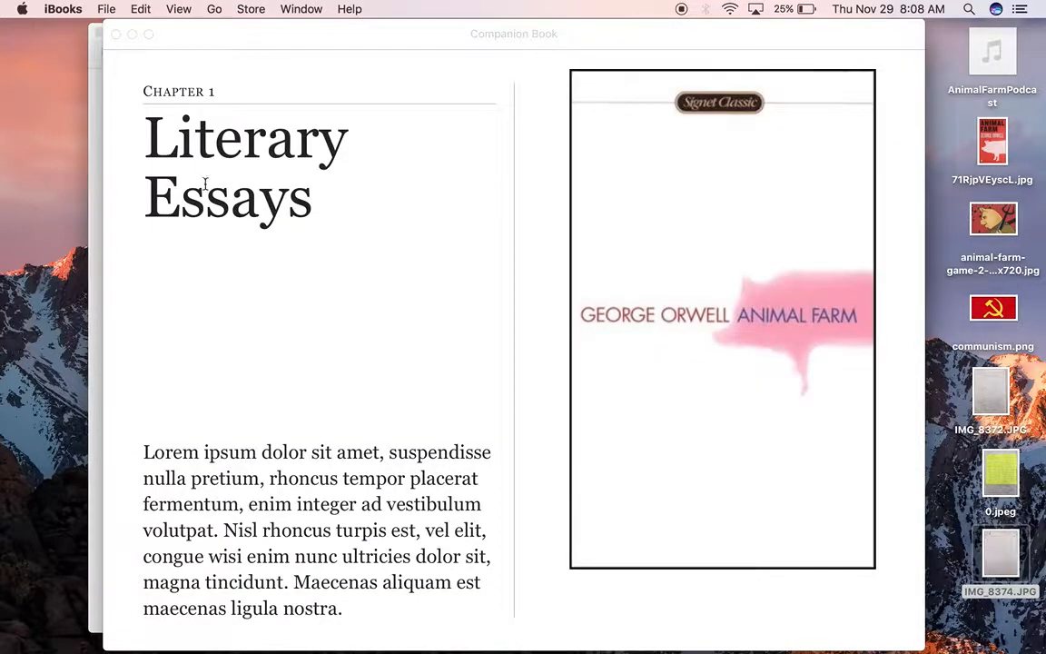
{"action": "key", "text": "Right"}
{"action": "key", "text": "Right"}
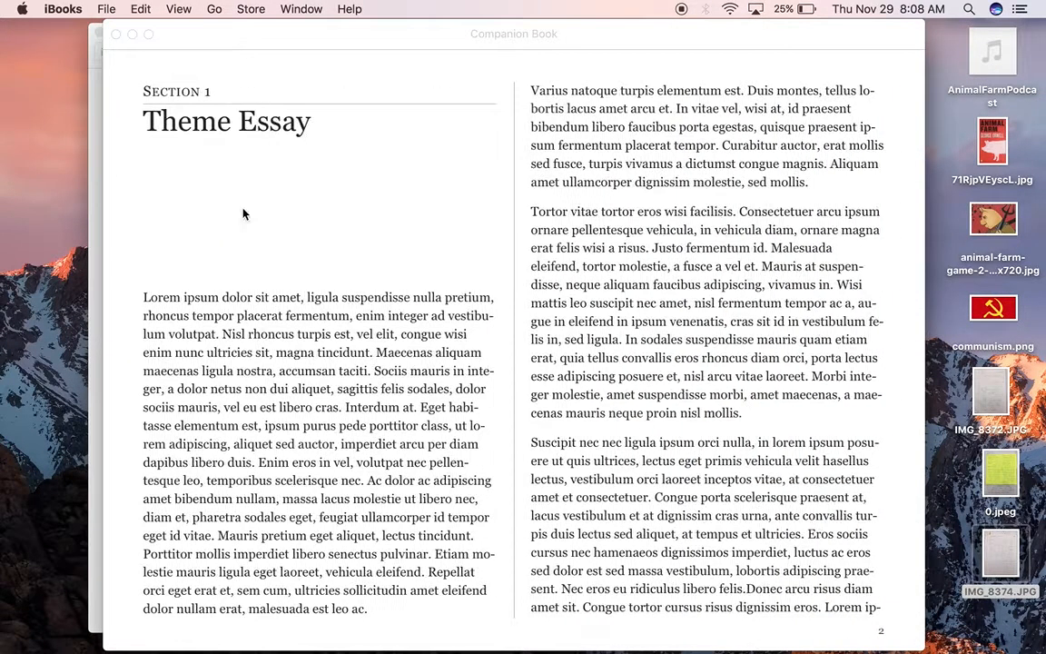
{"action": "key", "text": "Right"}
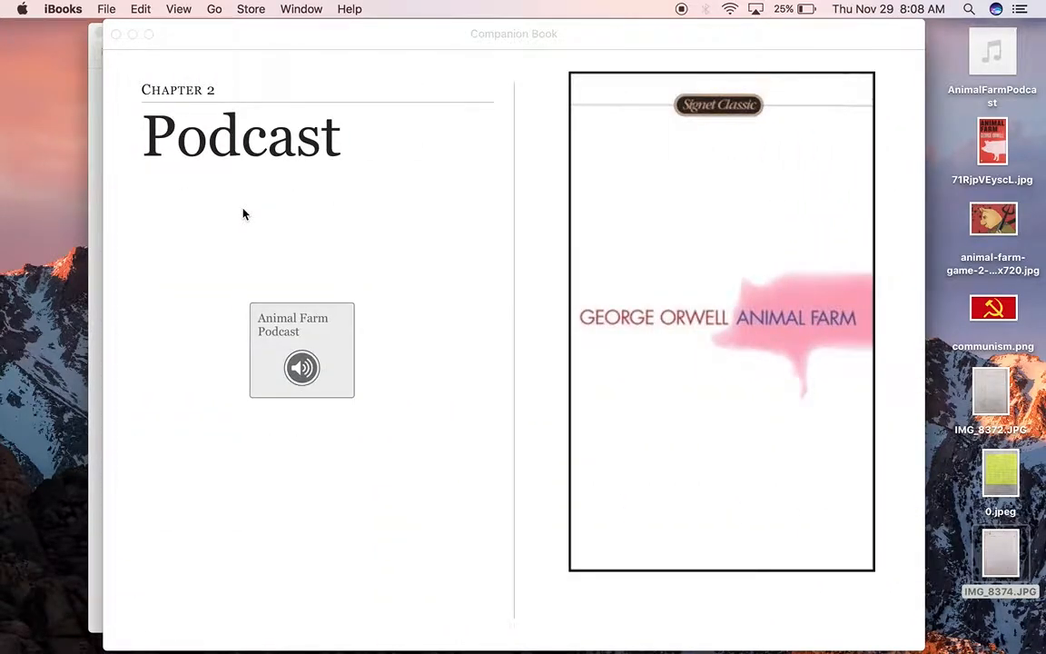
{"action": "key", "text": "Right"}
{"action": "key", "text": "Right"}
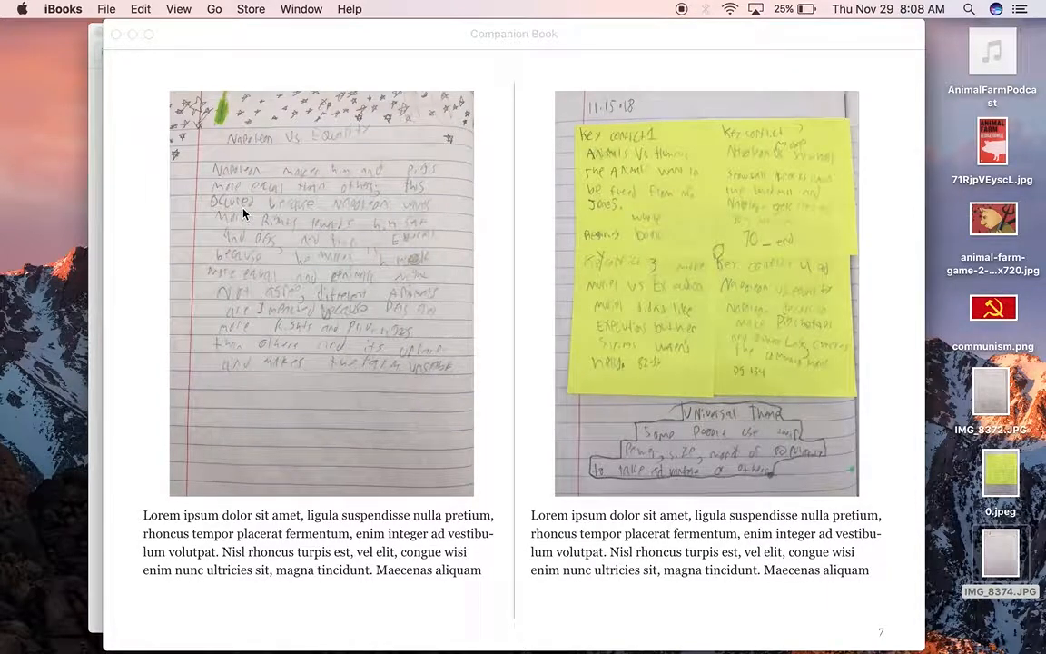
{"action": "key", "text": "Right"}
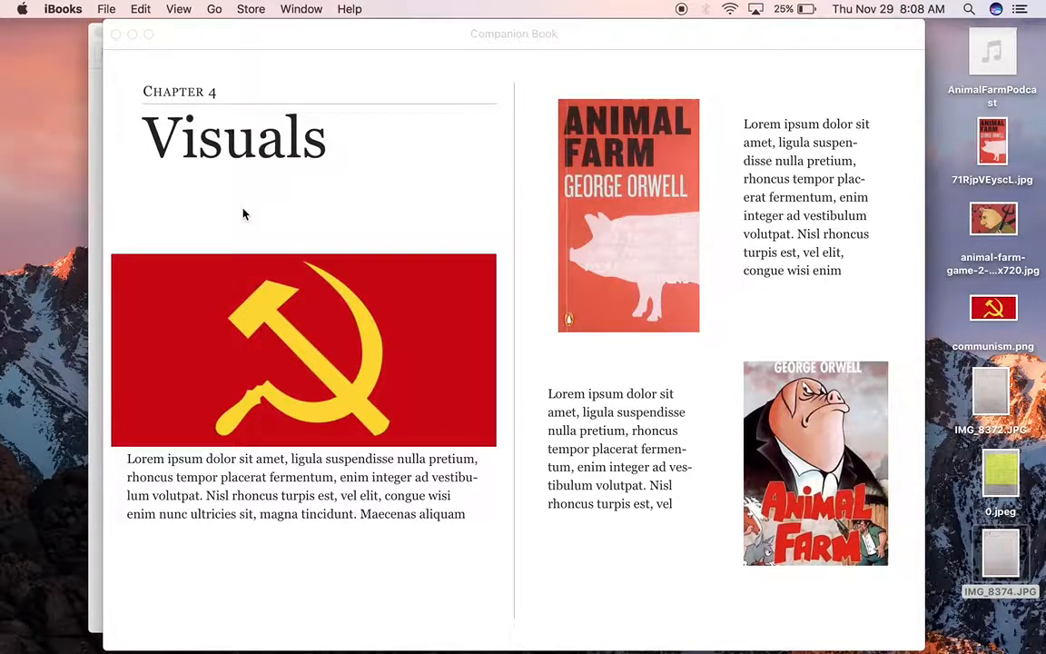
{"action": "key", "text": "Right"}
{"action": "key", "text": "Left"}
{"action": "key", "text": "Left"}
{"action": "key", "text": "Left"}
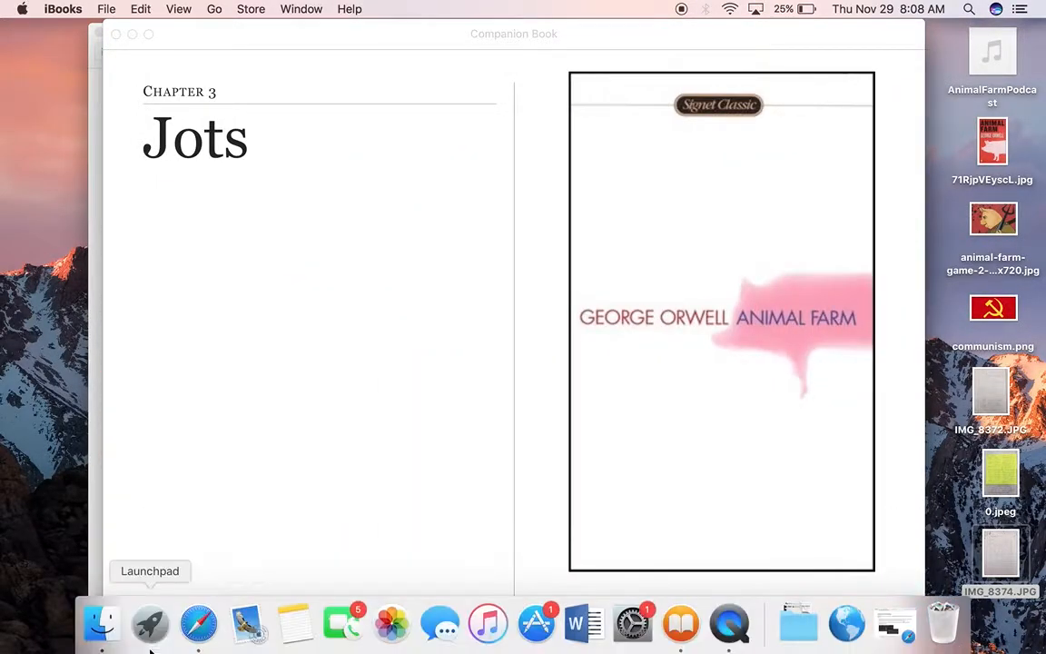
- Launch iBooks Author from the Applications folder, create a book from the Basic landscape template, and narrow its window to uncover the desktop files
{"action": "left_click", "coordinate": [100, 625]}
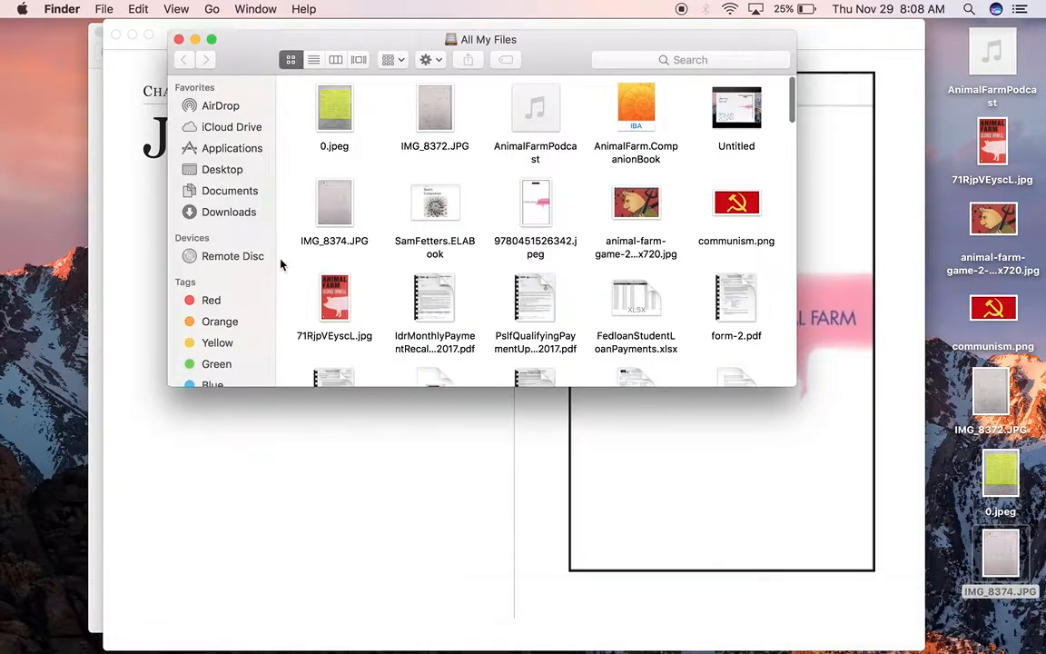
{"action": "left_click", "coordinate": [223, 148]}
{"action": "scroll", "coordinate": [377, 257], "scroll_direction": "up", "scroll_amount": 3}
{"action": "scroll", "coordinate": [376, 256], "scroll_direction": "up", "scroll_amount": 5}
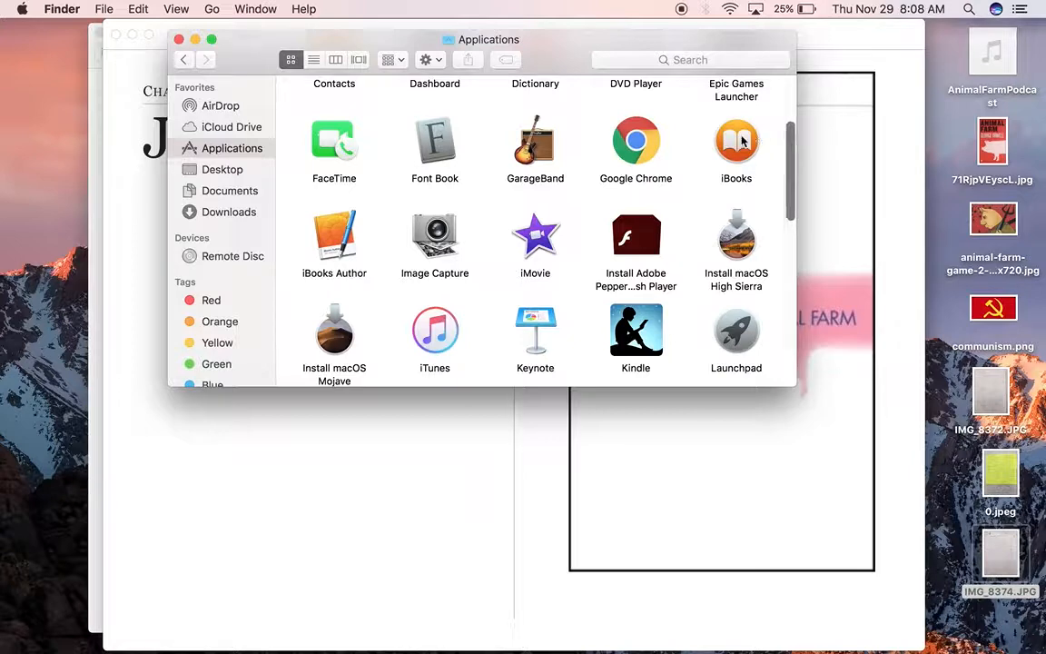
{"action": "scroll", "coordinate": [741, 141], "scroll_direction": "up", "scroll_amount": 1}
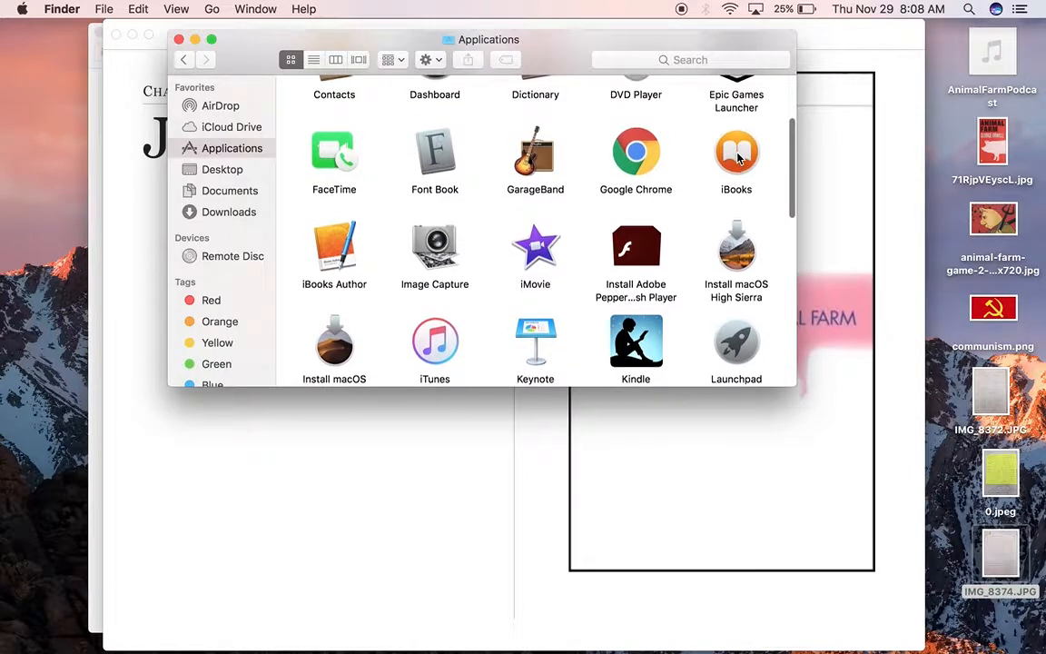
{"action": "double_click", "coordinate": [314, 241]}
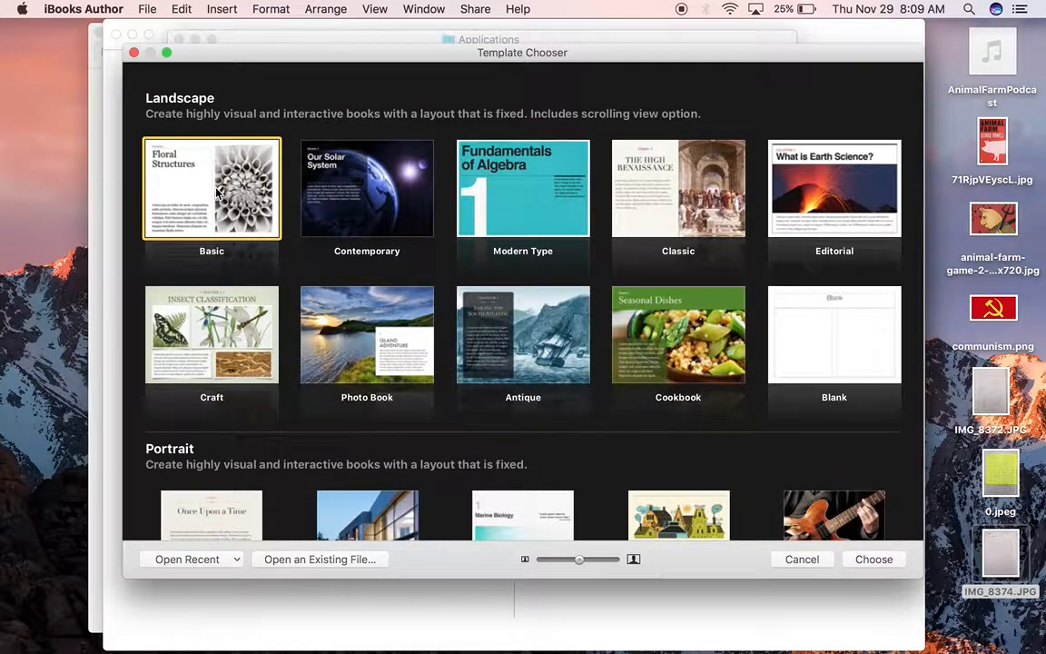
{"action": "left_click", "coordinate": [873, 559]}
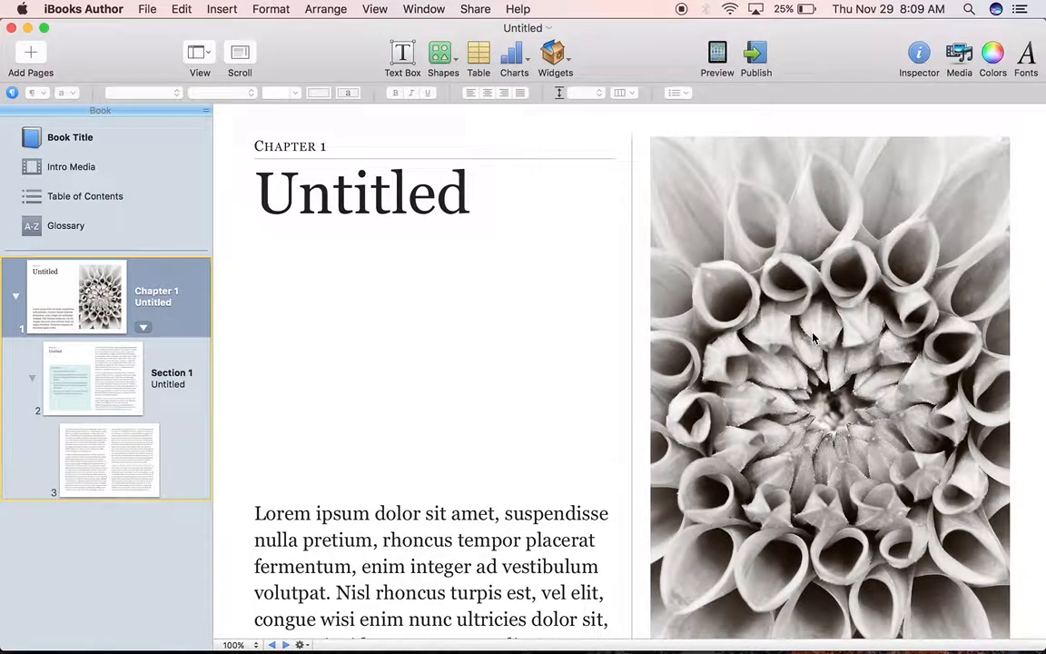
{"action": "left_click_drag", "start_coordinate": [981, 626], "coordinate": [952, 635]}
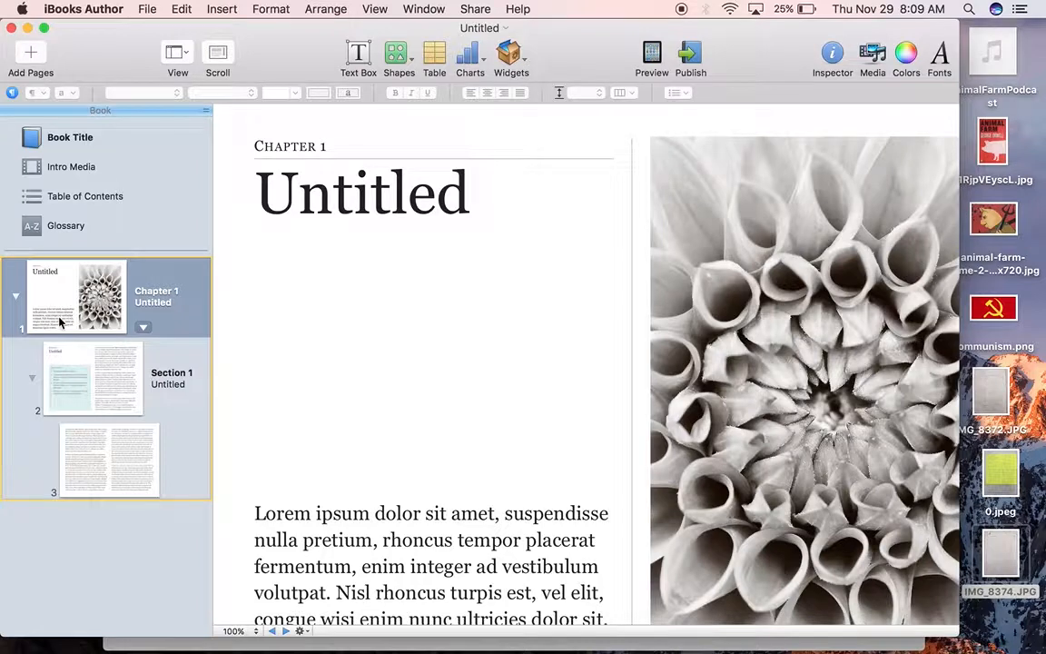
- Delete the template's untitled Section 1, including its text page, from Chapter 1
{"action": "left_click", "coordinate": [94, 376]}
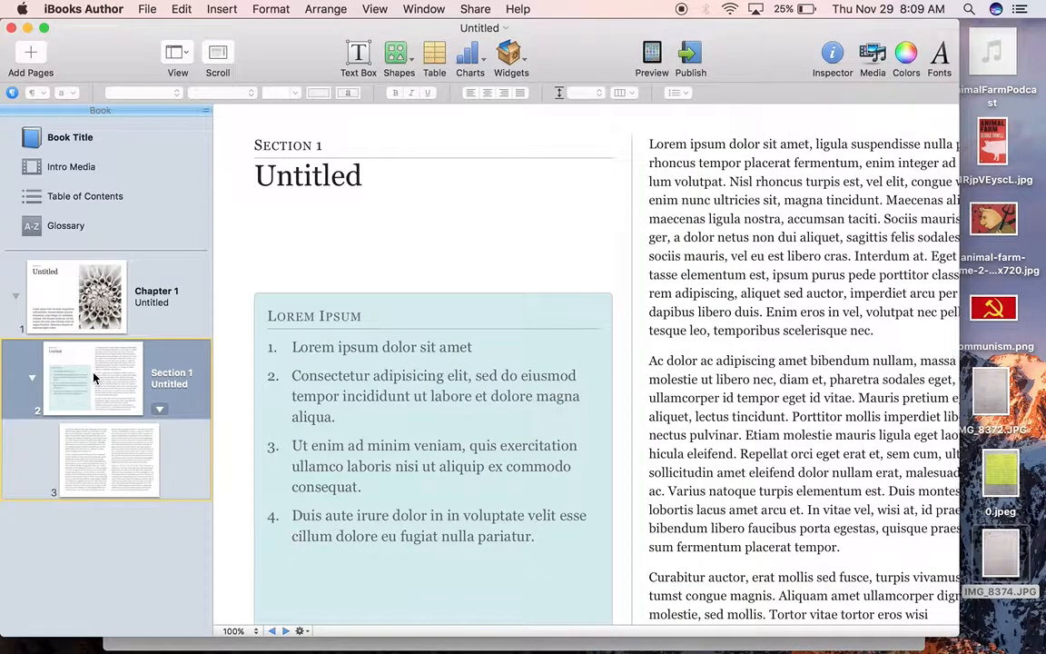
{"action": "key", "text": "Delete"}
{"action": "key", "text": "Return"}
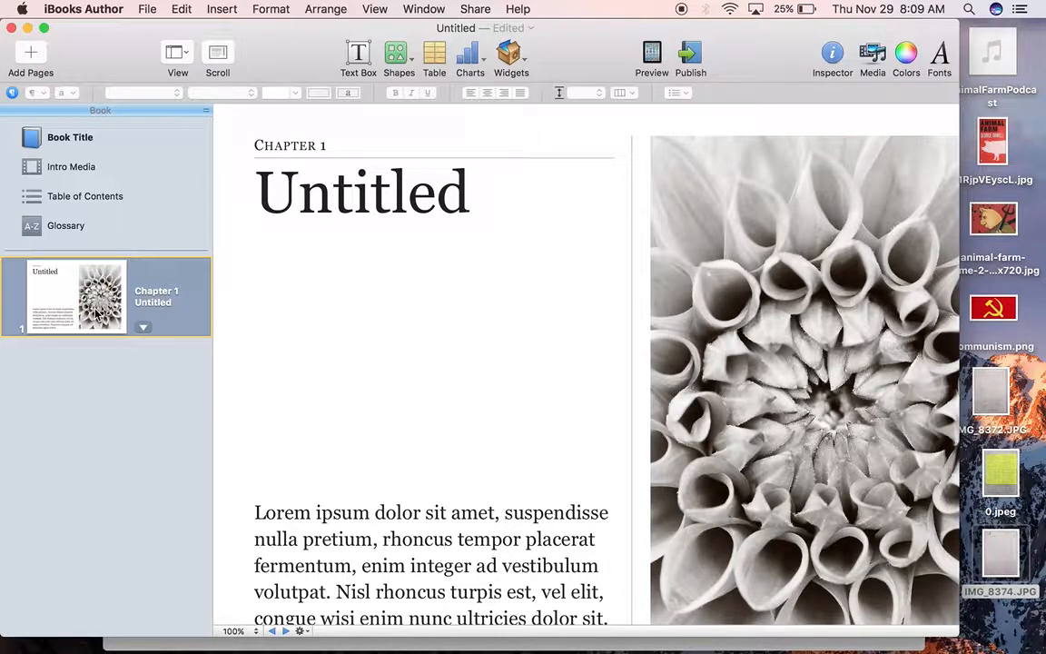
- Replace the Chapter 1 placeholder title with "Literary Essay"
{"action": "left_click", "coordinate": [359, 181]}
{"action": "left_click", "coordinate": [397, 191]}
{"action": "type", "text": "L"}
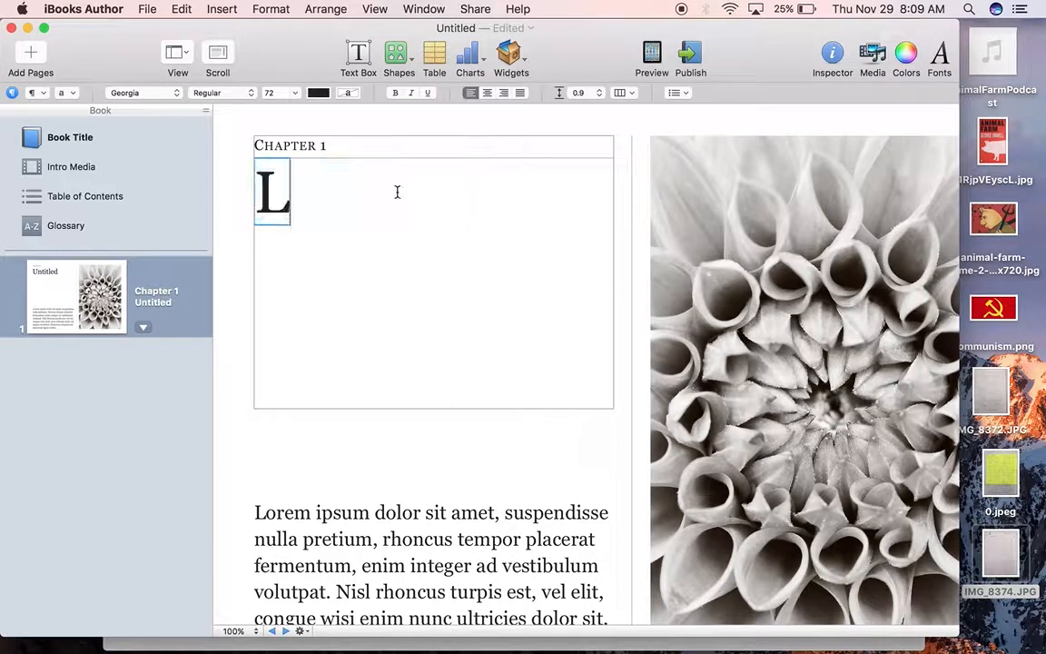
{"action": "type", "text": "iterary Essay"}
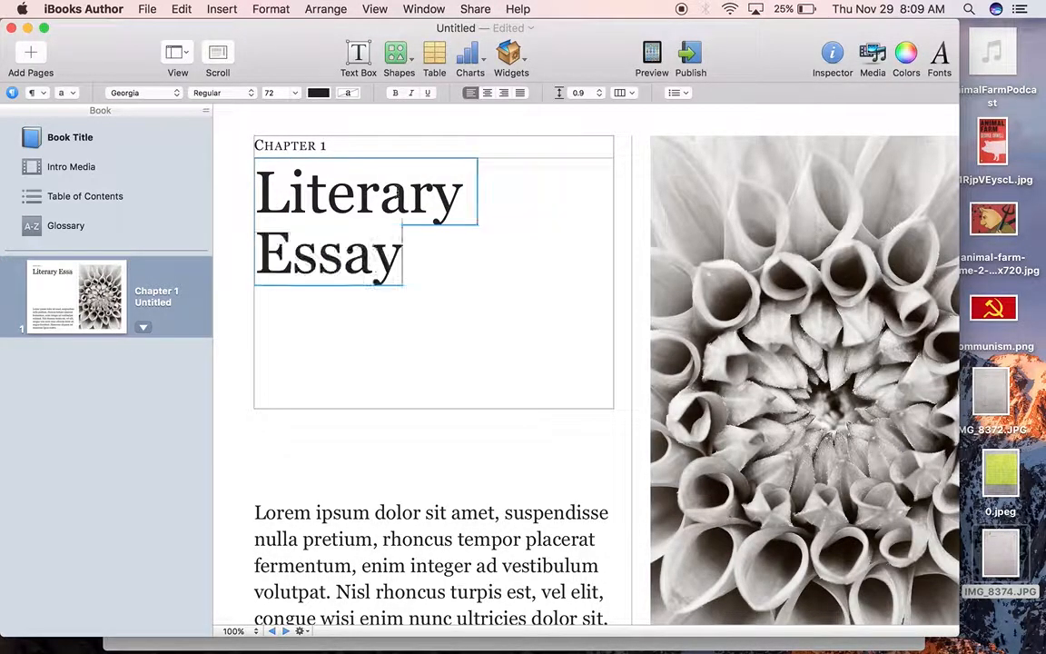
- Add a section with the standard Section layout to Chapter 1 and title it "Theme Essay"
{"action": "left_click", "coordinate": [33, 56]}
{"action": "mouse_move", "coordinate": [102, 128]}
{"action": "left_click", "coordinate": [257, 143]}
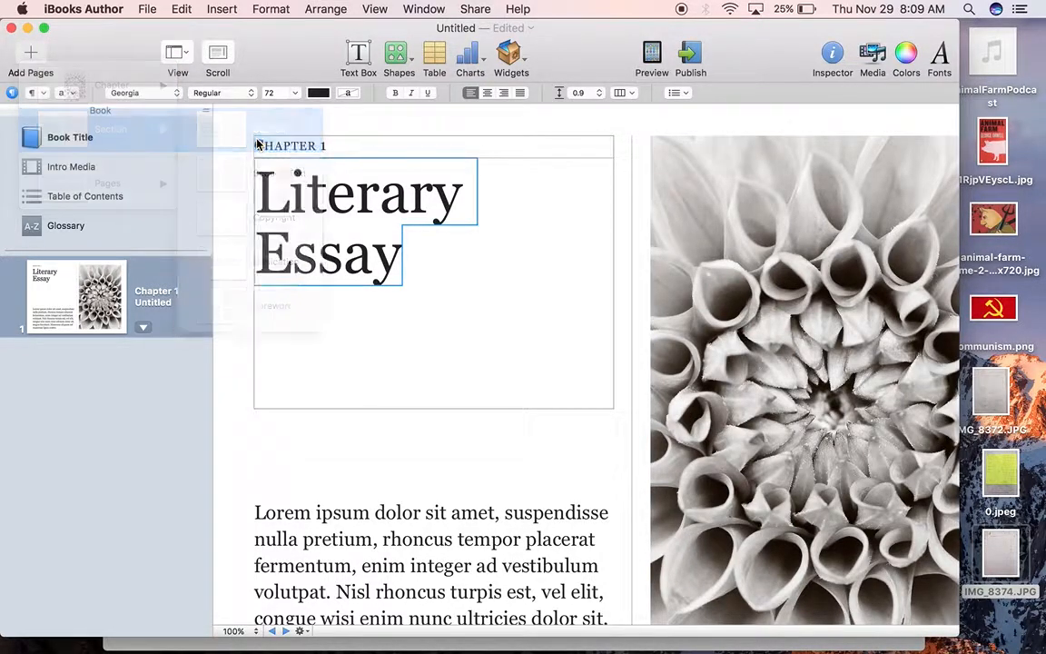
{"action": "left_click", "coordinate": [300, 176]}
{"action": "double_click", "coordinate": [300, 175]}
{"action": "type", "text": "Them"}
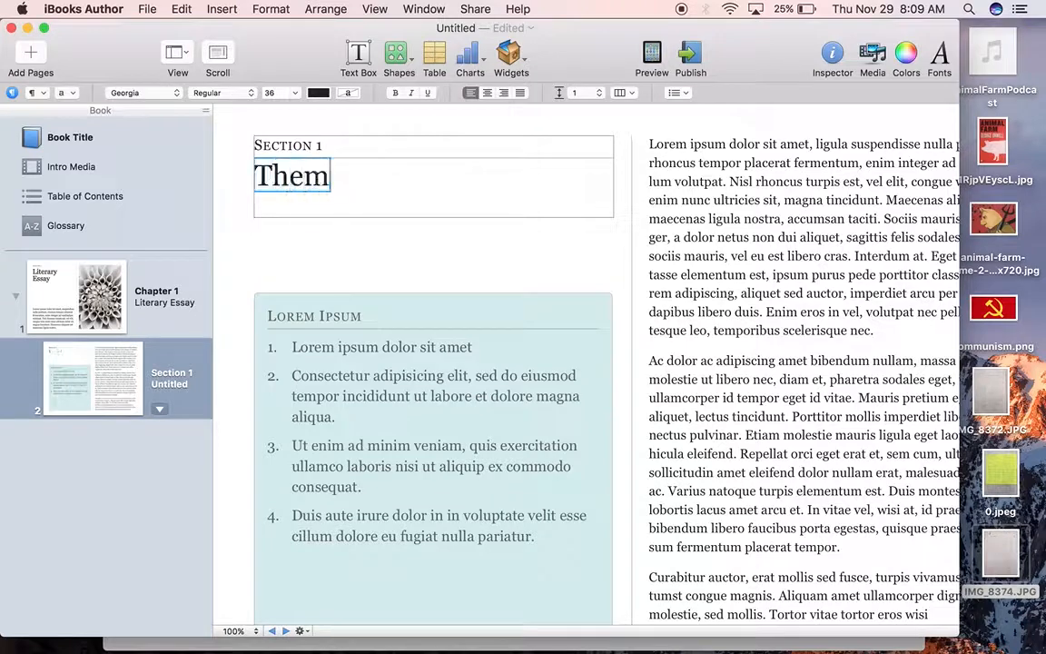
{"action": "type", "text": "e Essay"}
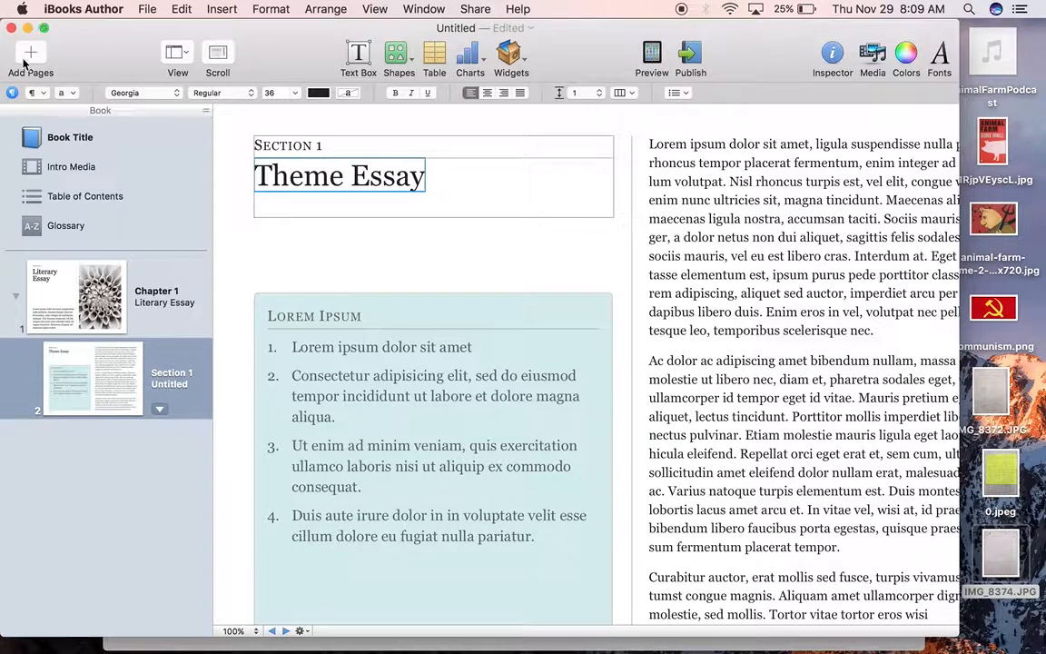
- Add a second section with the standard Section layout after Theme Essay and title it "Character Essay"
{"action": "left_click", "coordinate": [25, 60]}
{"action": "mouse_move", "coordinate": [94, 122]}
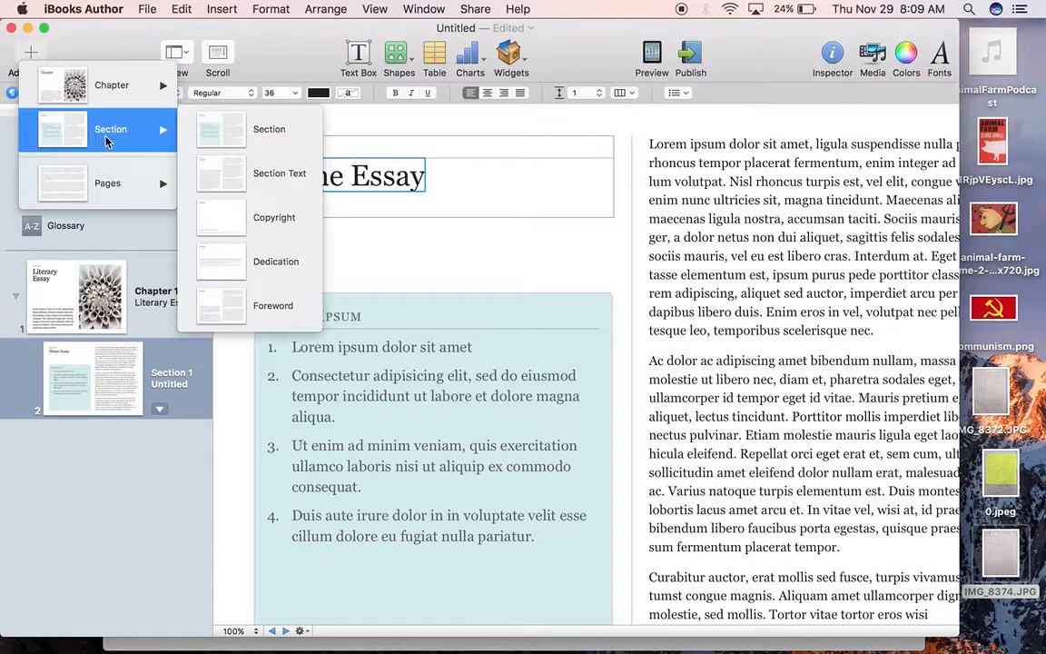
{"action": "left_click", "coordinate": [237, 137]}
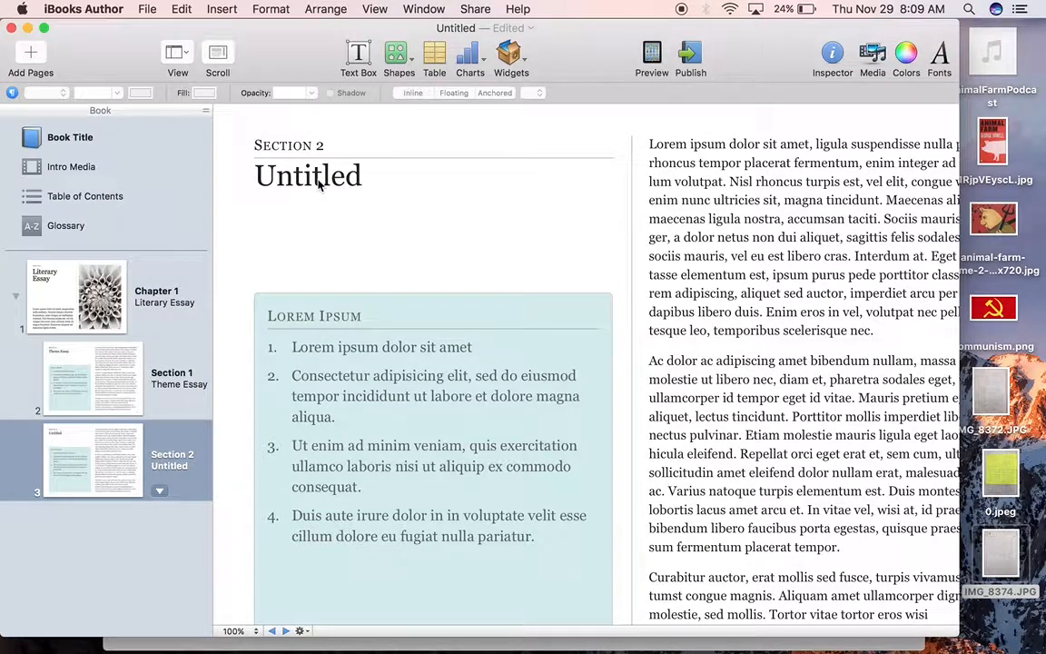
{"action": "left_click", "coordinate": [318, 184]}
{"action": "left_click", "coordinate": [318, 179]}
{"action": "type", "text": "Cha"}
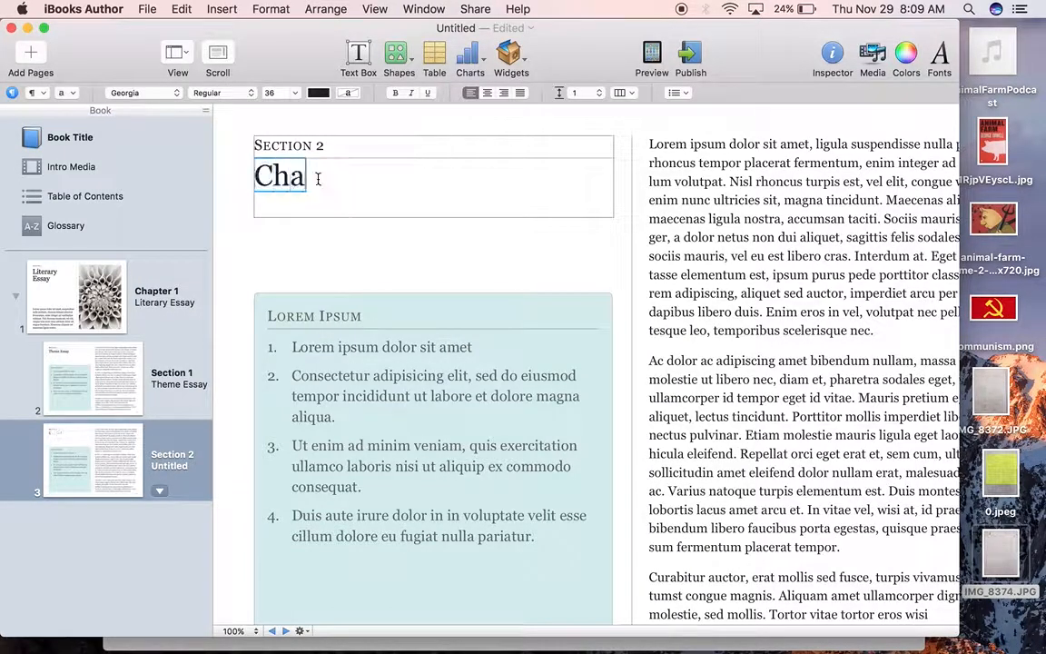
{"action": "type", "text": "racter Essay"}
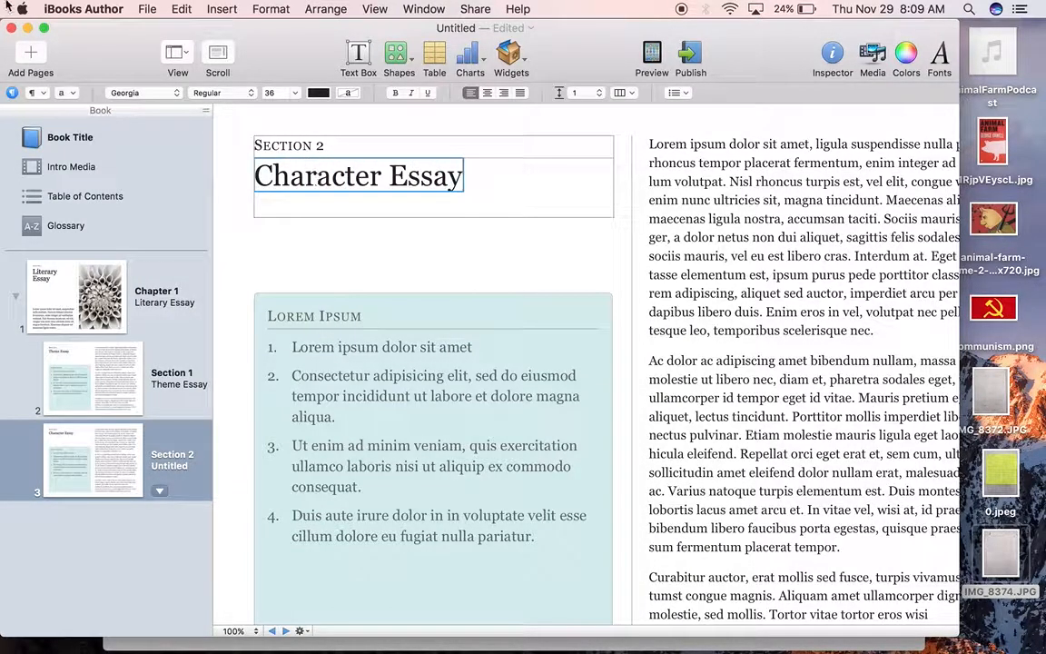
- Add a second chapter with the Chapter layout and title it "Podcast"
{"action": "left_click", "coordinate": [31, 52]}
{"action": "mouse_move", "coordinate": [94, 85]}
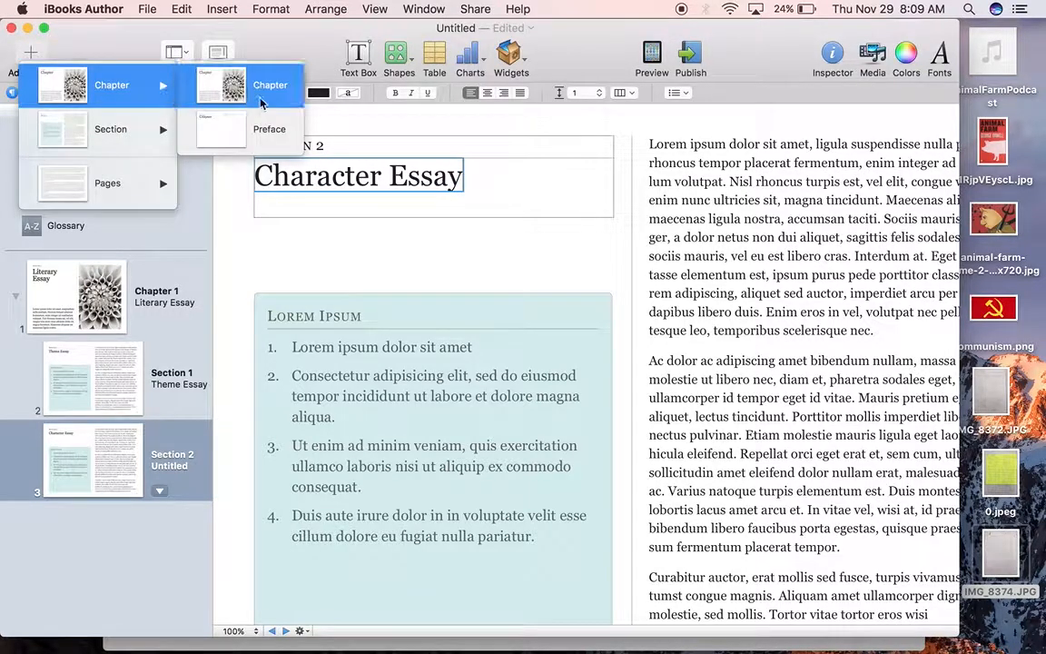
{"action": "left_click", "coordinate": [236, 89]}
{"action": "left_click", "coordinate": [361, 202]}
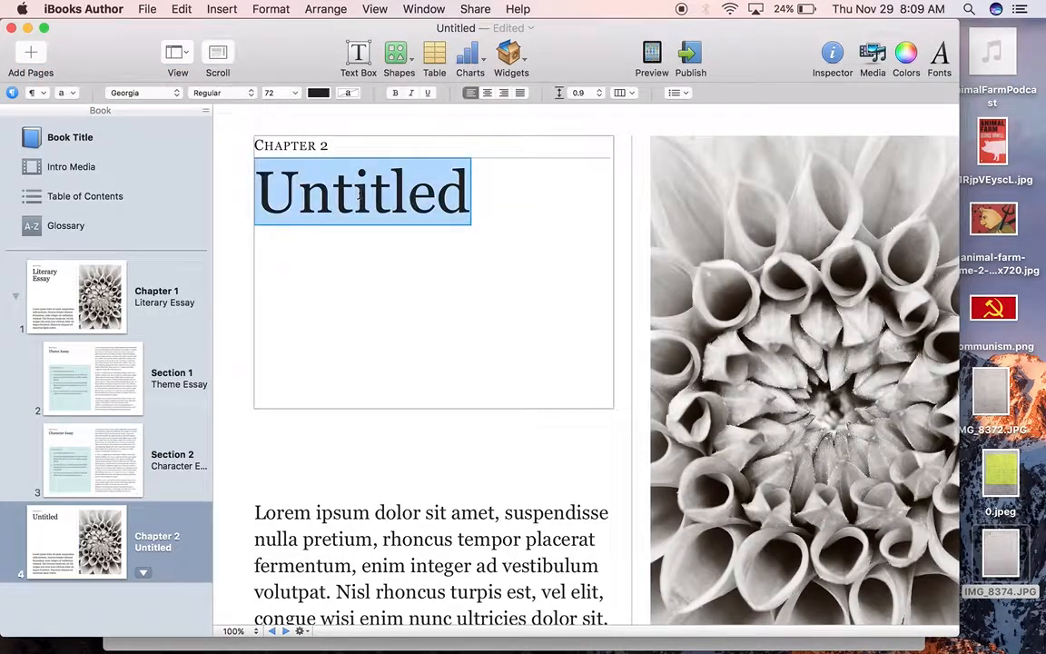
{"action": "type", "text": "Podcast"}
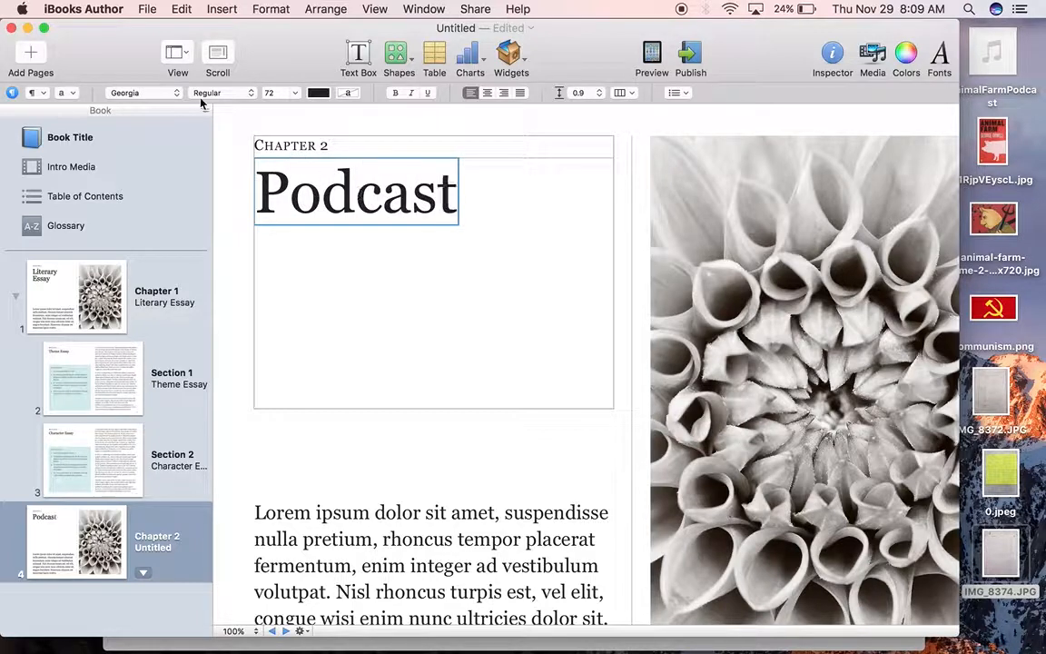
- Add a third chapter with the Chapter layout and title it "Visuals"
{"action": "left_click", "coordinate": [31, 54]}
{"action": "mouse_move", "coordinate": [113, 95]}
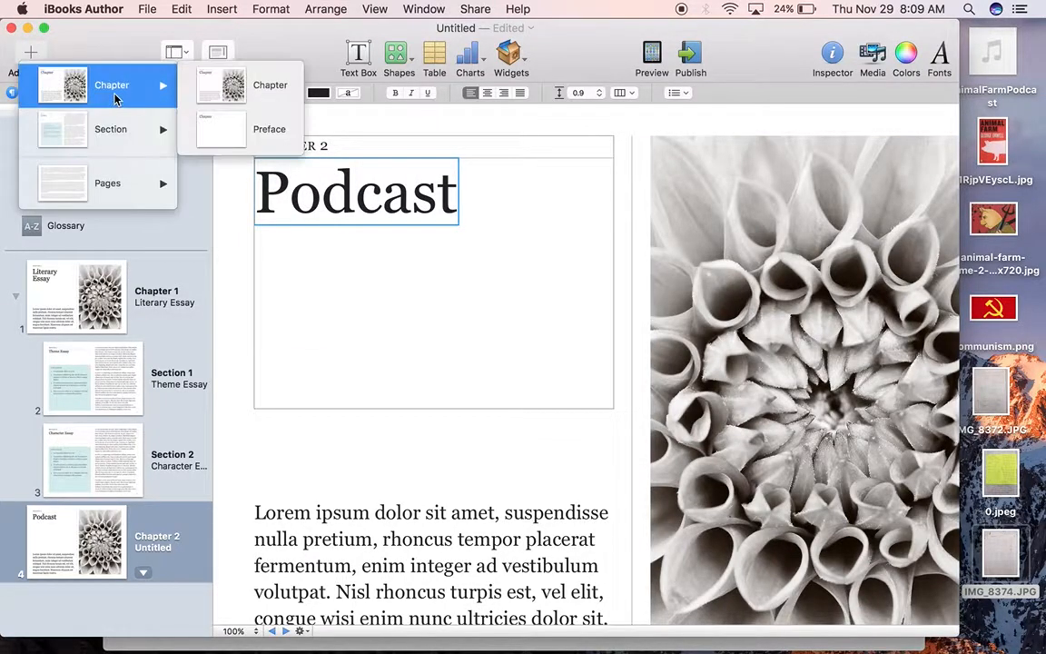
{"action": "left_click", "coordinate": [282, 100]}
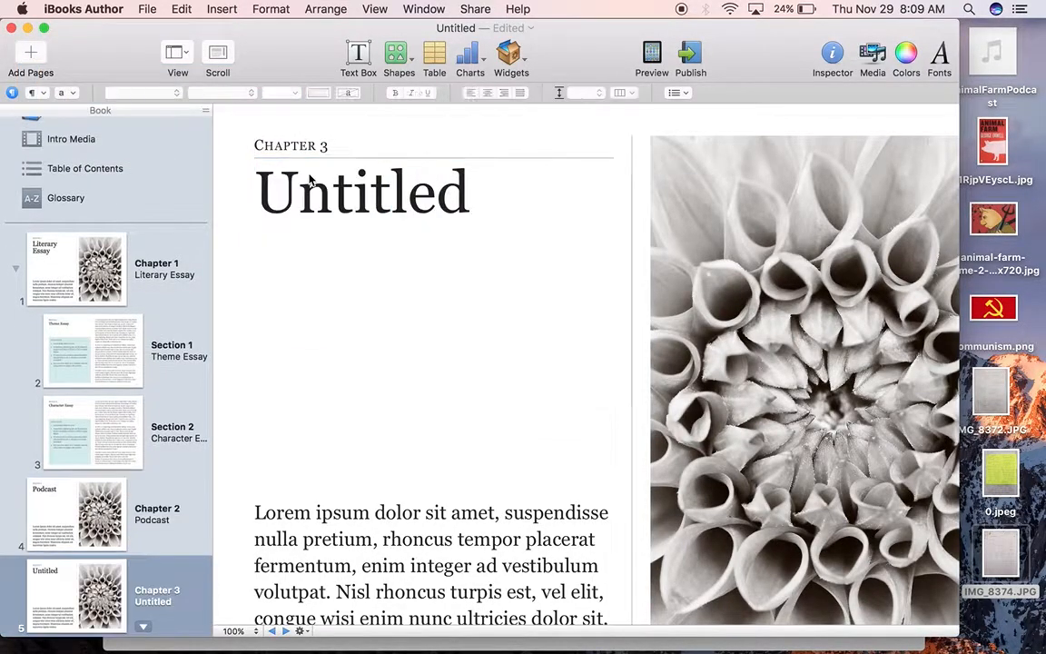
{"action": "double_click", "coordinate": [367, 204]}
{"action": "type", "text": "Visuals"}
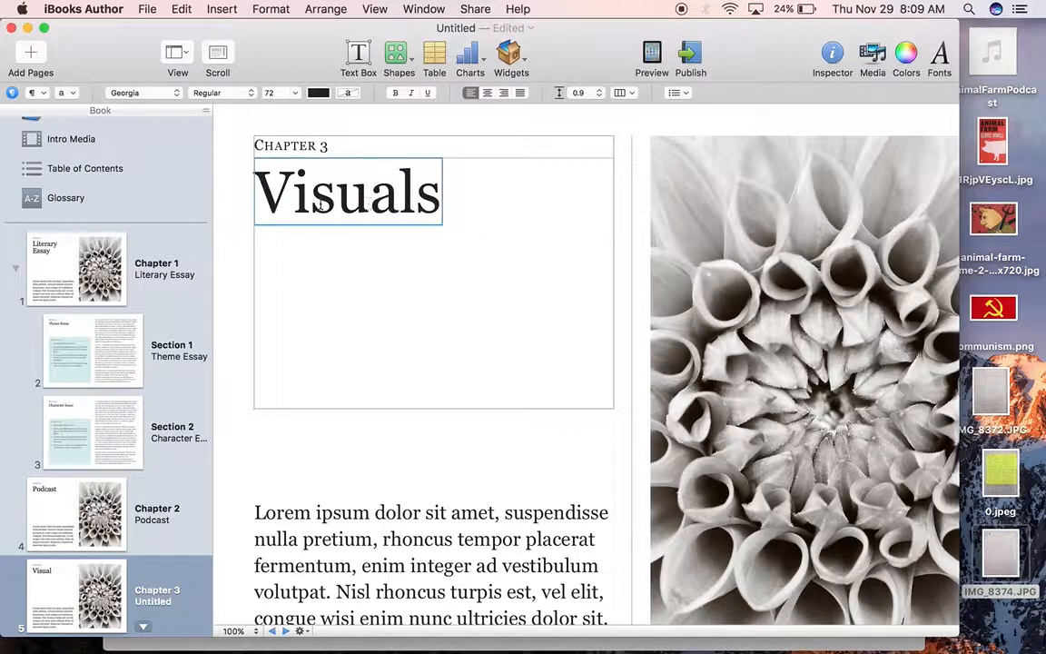
- Add a fourth chapter with the Chapter layout and title it "Jots"
{"action": "left_click", "coordinate": [30, 51]}
{"action": "mouse_move", "coordinate": [75, 73]}
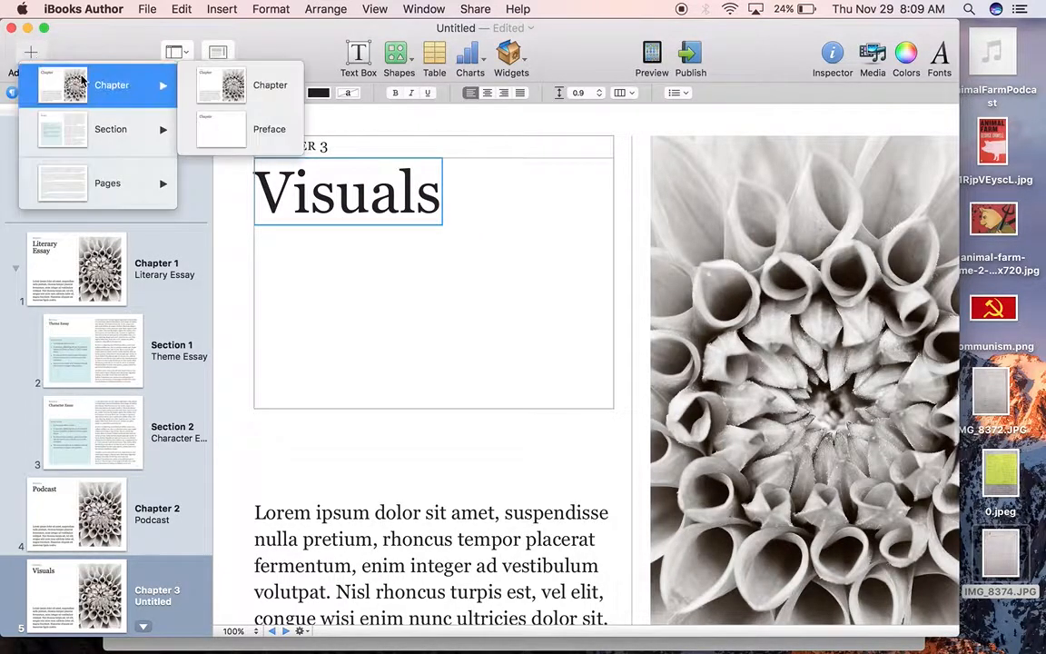
{"action": "left_click", "coordinate": [232, 98]}
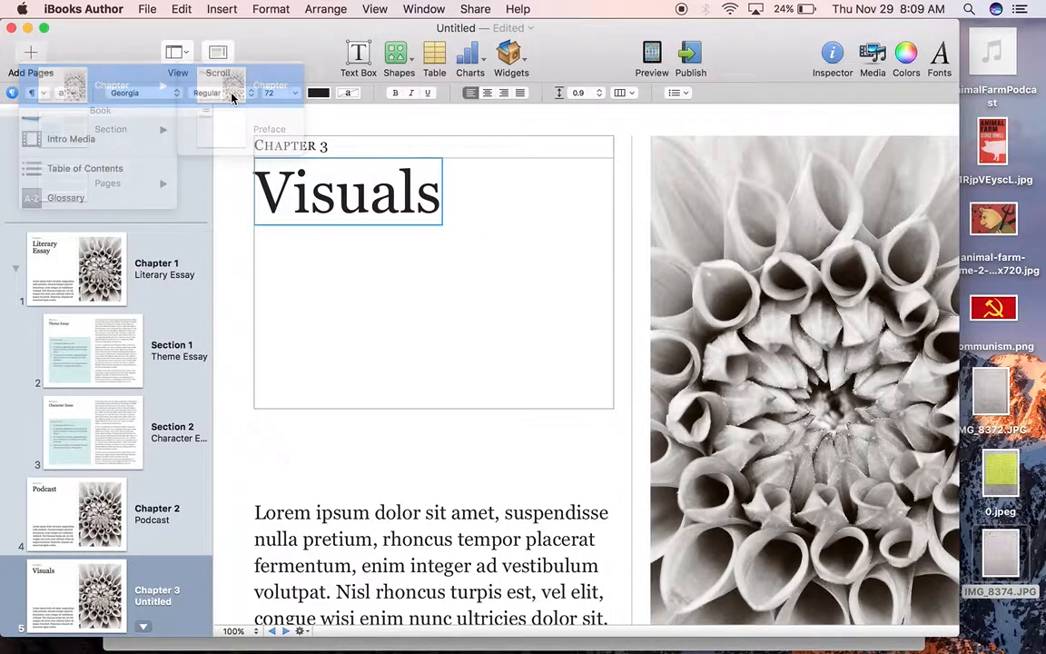
{"action": "double_click", "coordinate": [377, 187]}
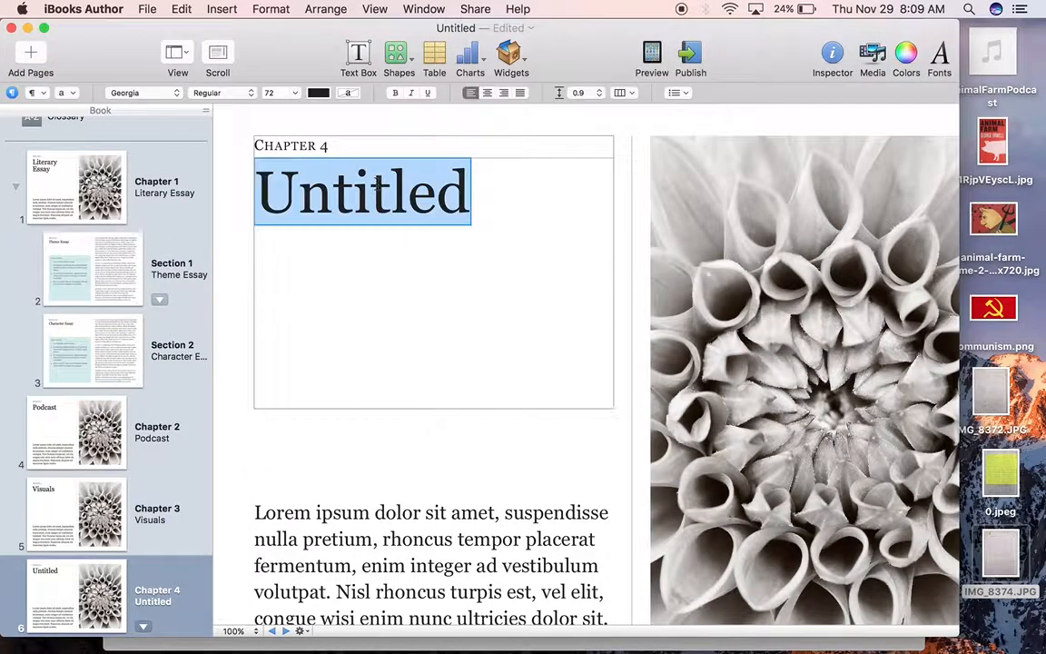
{"action": "type", "text": "Jots"}
- Replace the placeholder title on the Book Title page with the author's first name followed by "'s Companion Book"
{"action": "left_click", "coordinate": [94, 187]}
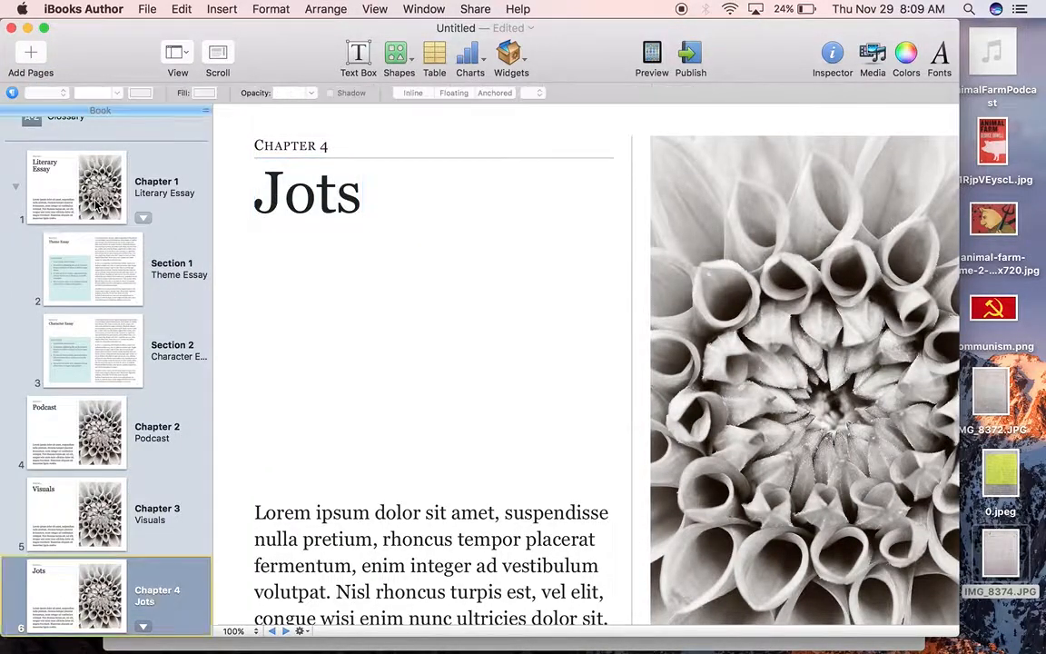
{"action": "scroll", "coordinate": [98, 291], "scroll_direction": "up", "scroll_amount": 5}
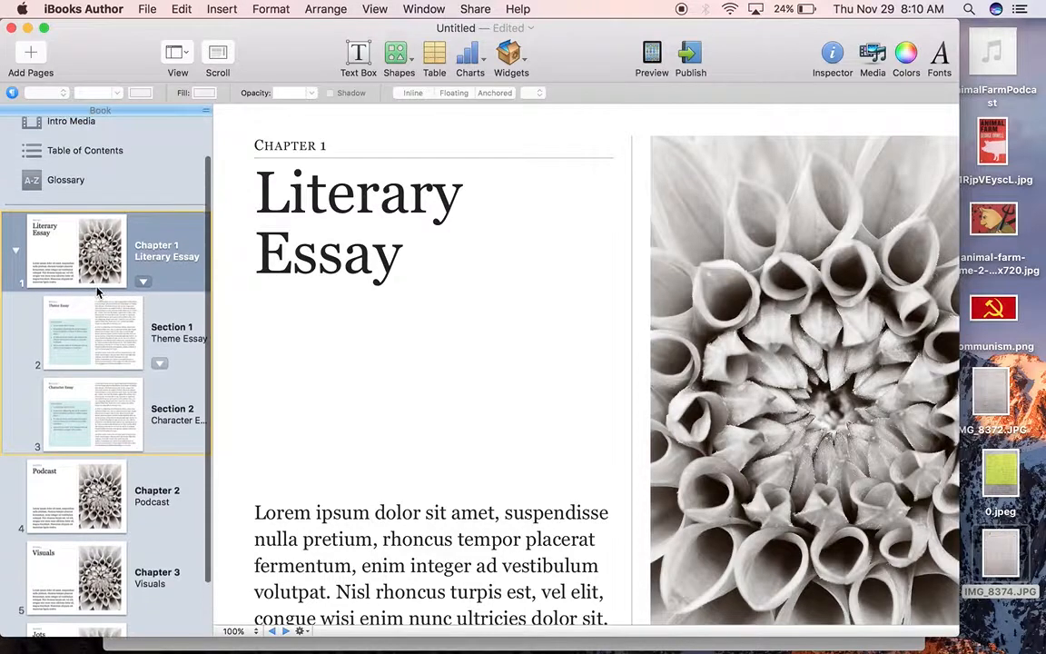
{"action": "left_click", "coordinate": [80, 141]}
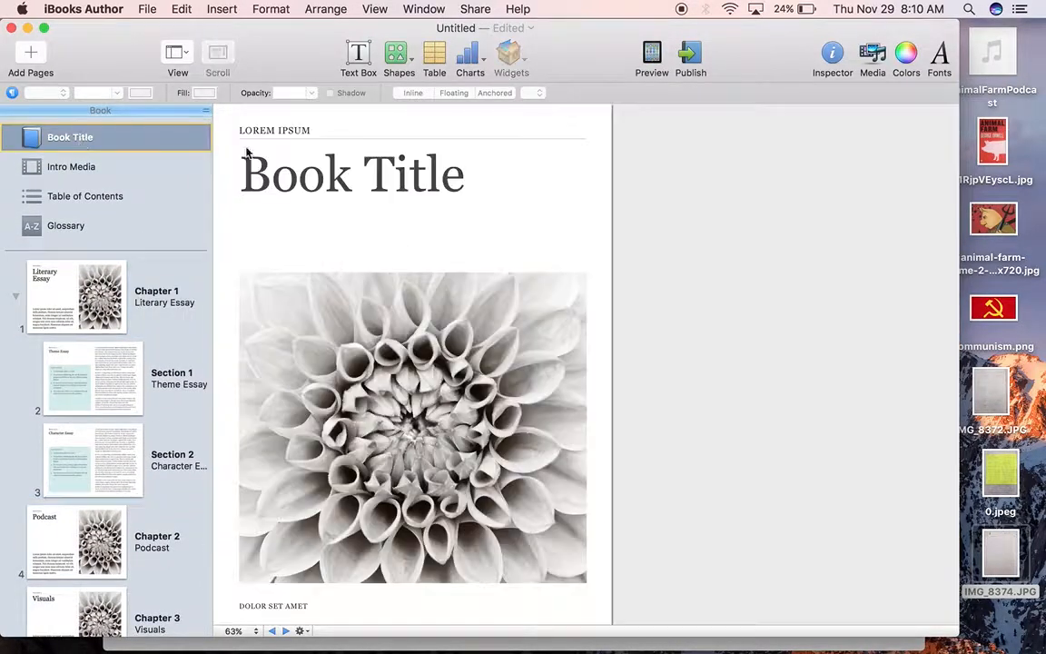
{"action": "left_click", "coordinate": [334, 177]}
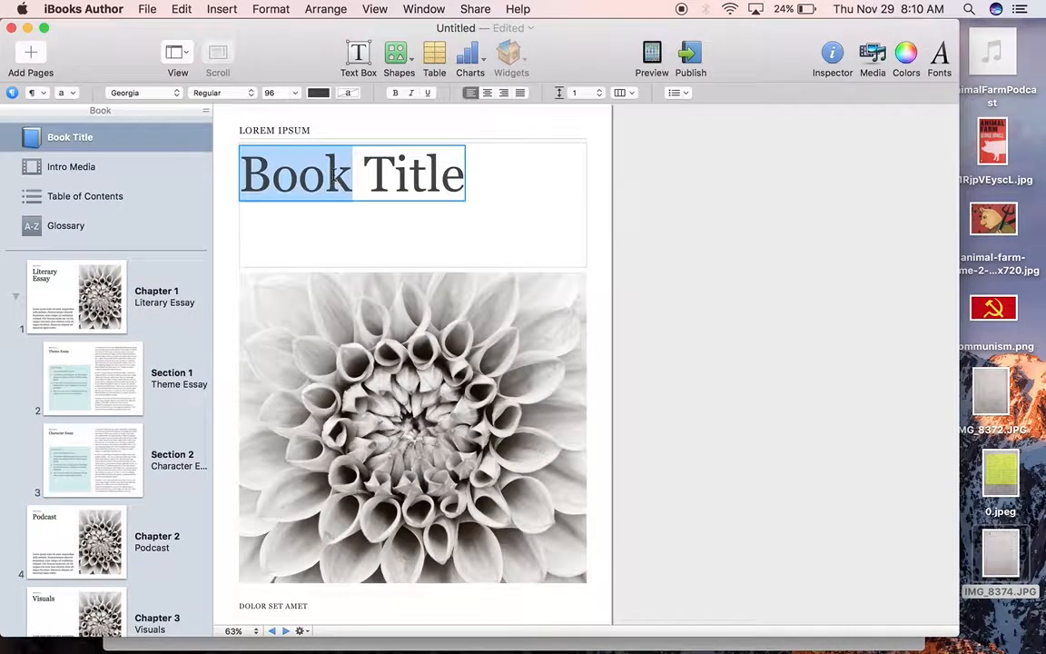
{"action": "left_click", "coordinate": [336, 177]}
{"action": "double_click", "coordinate": [338, 177]}
{"action": "left_click", "coordinate": [462, 172]}
{"action": "type", "text": "S"}
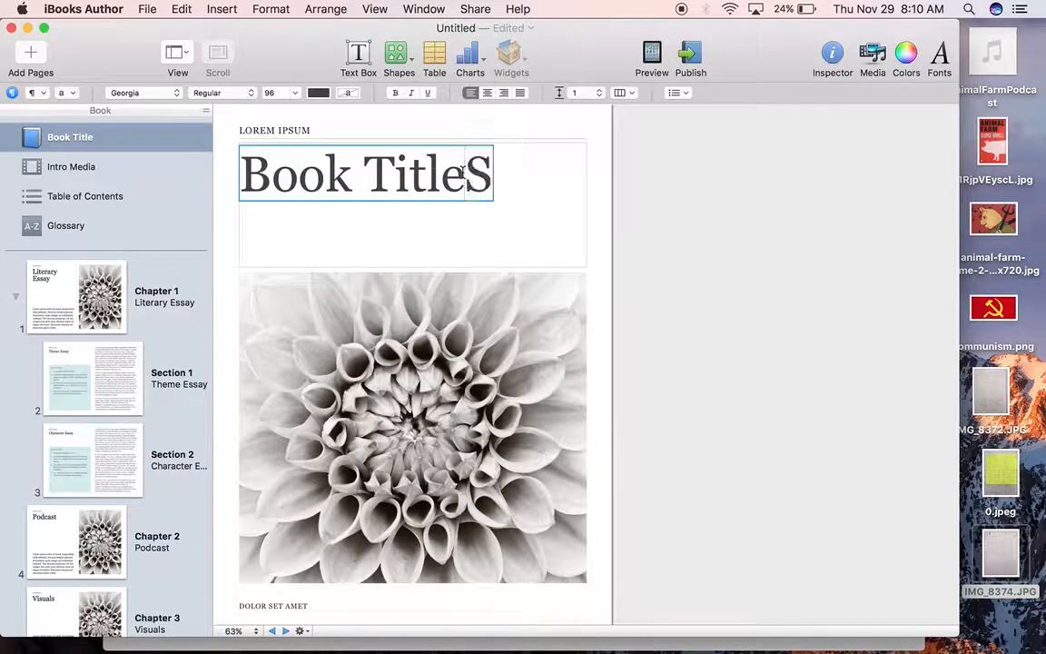
{"action": "key", "text": "BackSpace"}
{"action": "key", "text": "BackSpace"}
{"action": "key", "text": "BackSpace"}
{"action": "key", "text": "BackSpace"}
{"action": "key", "text": "BackSpace"}
{"action": "key", "text": "BackSpace"}
{"action": "key", "text": "BackSpace"}
{"action": "key", "text": "BackSpace"}
{"action": "key", "text": "BackSpace"}
{"action": "key", "text": "BackSpace"}
{"action": "key", "text": "BackSpace"}
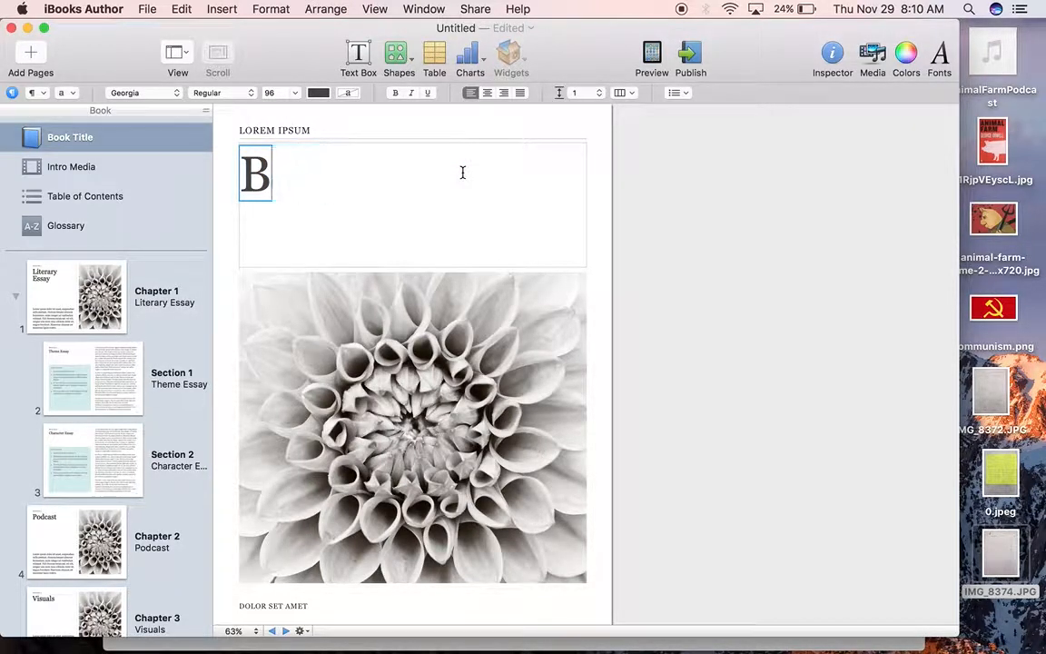
{"action": "type", "text": "Sam"}
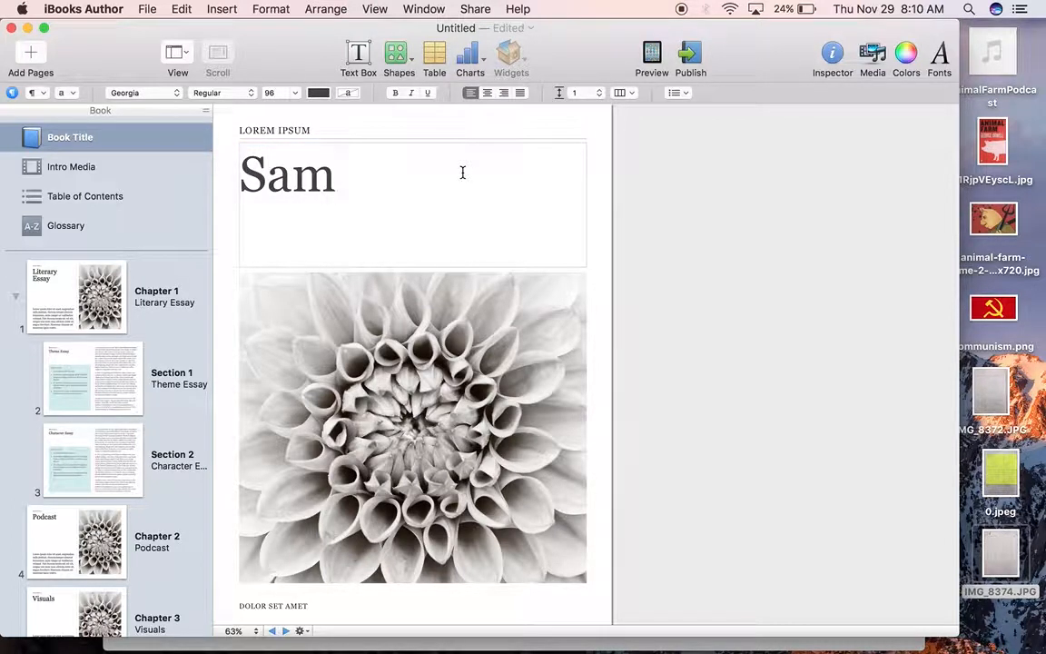
{"action": "type", "text": "'s Companion "}
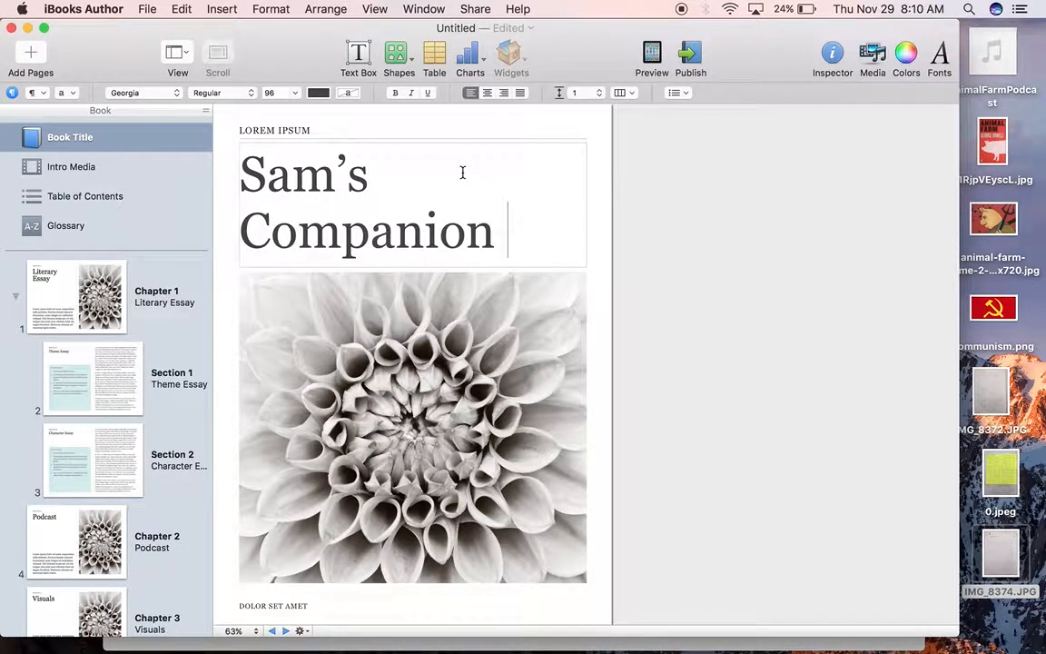
{"action": "type", "text": "Book"}
- Delete the flower picture from the Book Title page and extend the title text box downward to fit three lines
{"action": "left_click", "coordinate": [412, 274]}
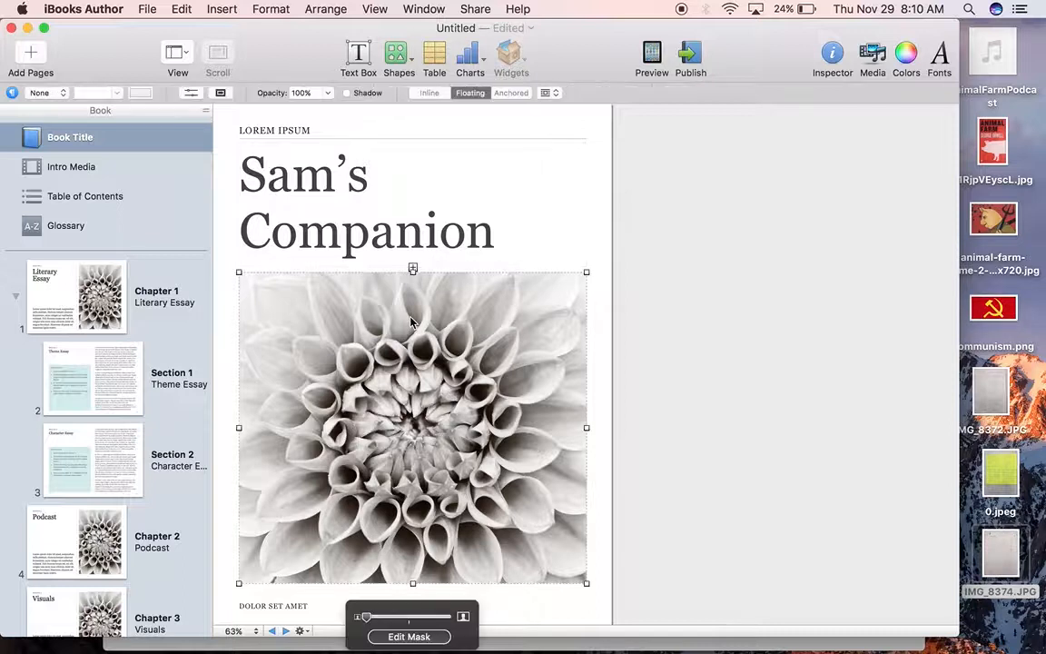
{"action": "key", "text": "Delete"}
{"action": "left_click_drag", "start_coordinate": [413, 268], "coordinate": [414, 335]}
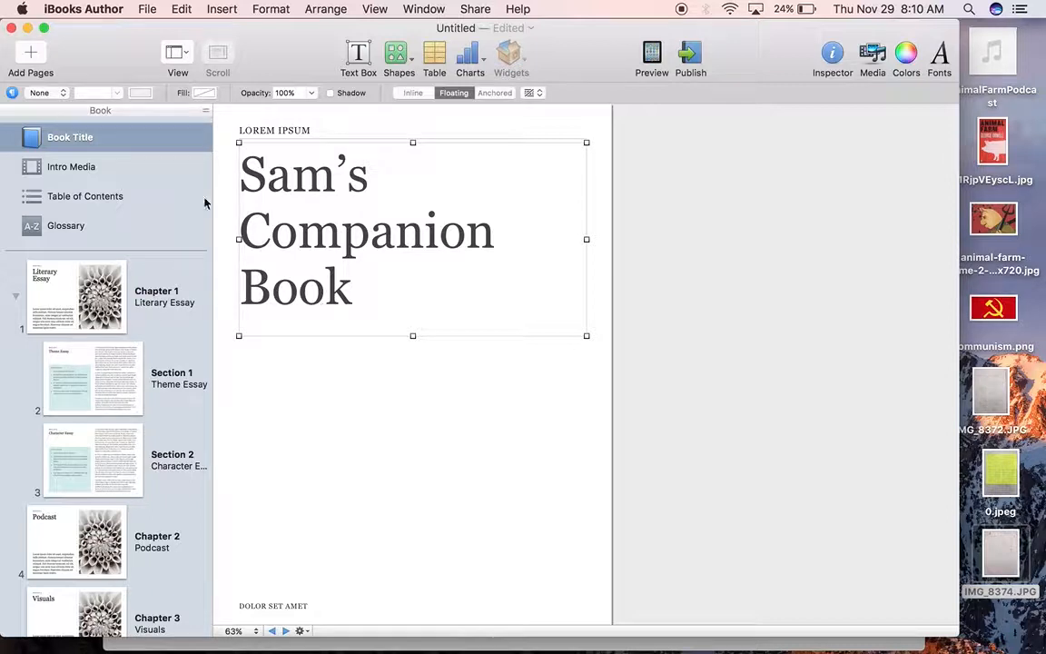
- Save the book in Documents, naming the file with the author's full name followed by ".CompanionBook"
{"action": "left_click", "coordinate": [141, 10]}
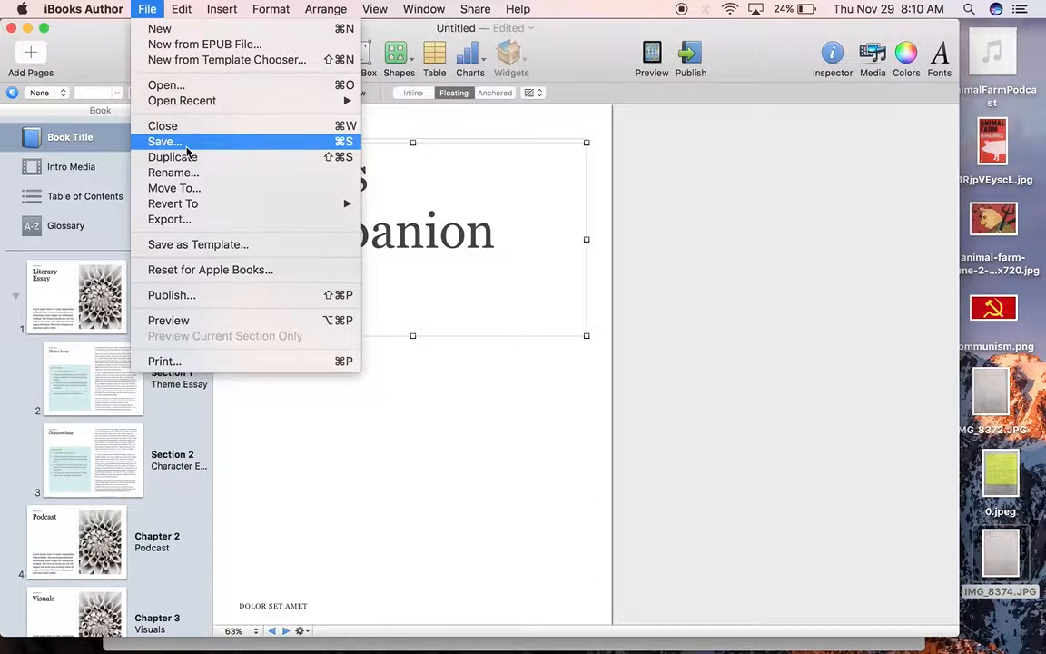
{"action": "left_click", "coordinate": [234, 145]}
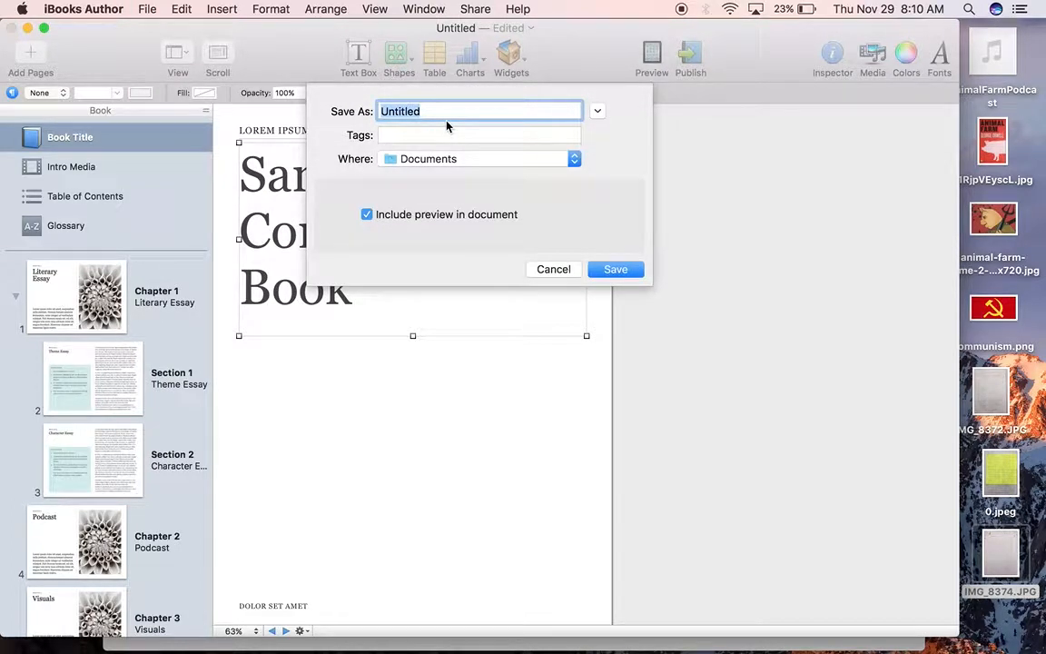
{"action": "type", "text": "SamFetters.CompanionBook"}
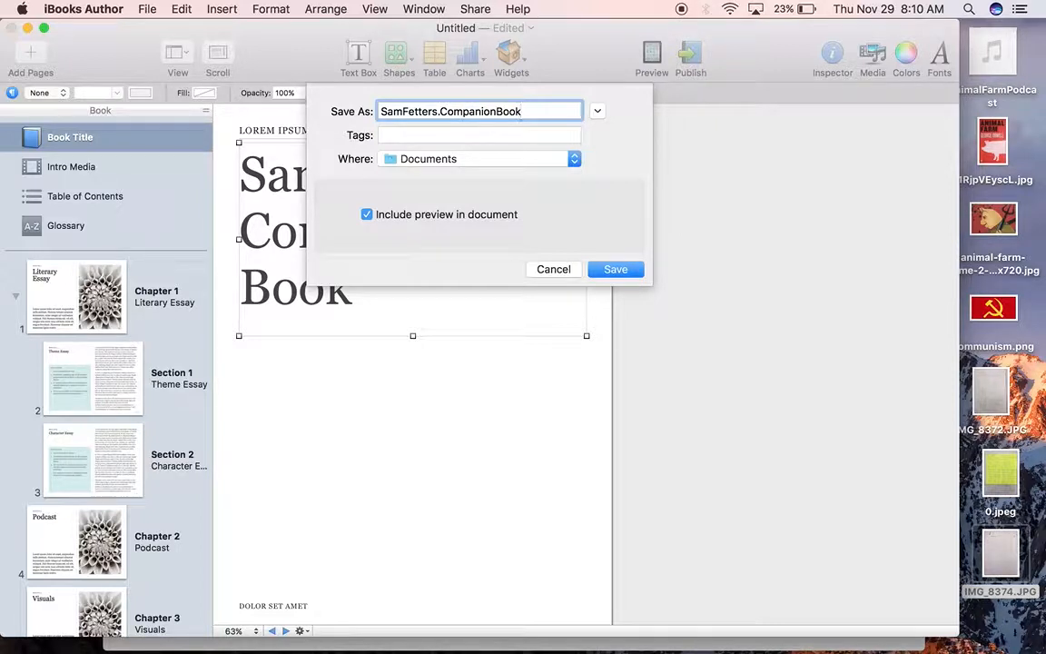
{"action": "left_click", "coordinate": [623, 272]}
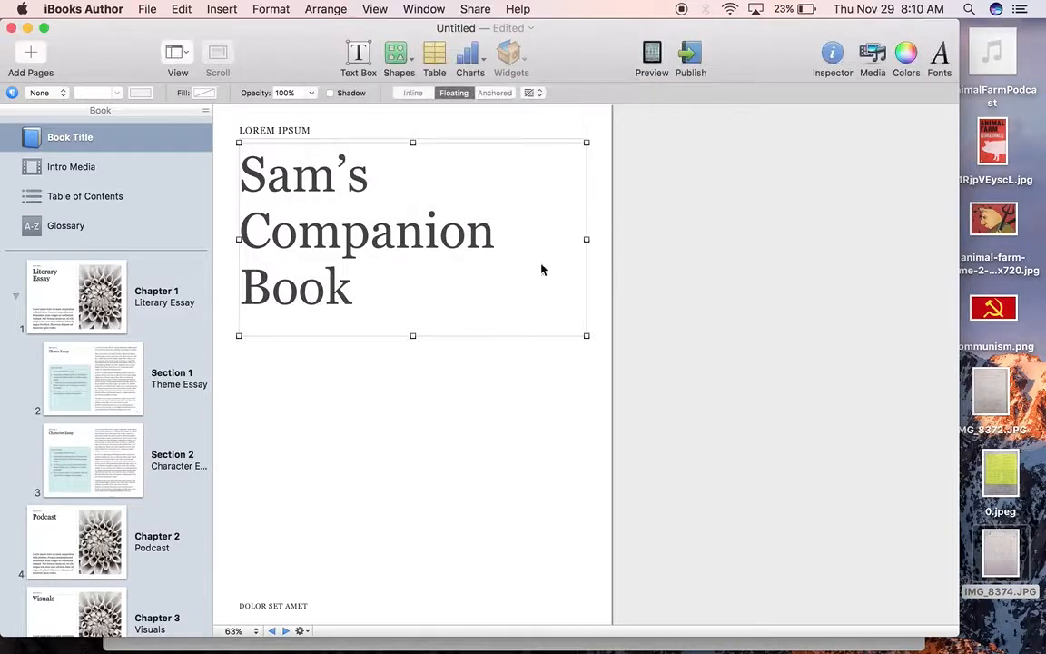
- Replace the Literary Essay chapter's flower picture with the Animal Farm cover image from the desktop, placed beside the vertical dividing line
{"action": "left_click", "coordinate": [78, 310]}
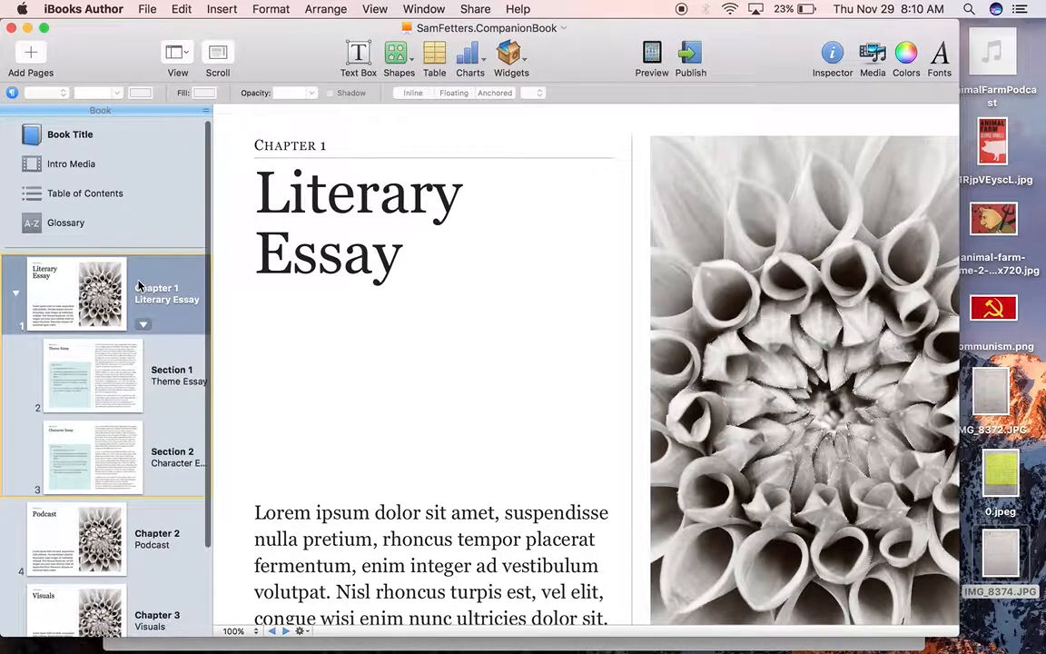
{"action": "scroll", "coordinate": [138, 286], "scroll_direction": "down", "scroll_amount": 1}
{"action": "left_click", "coordinate": [756, 357]}
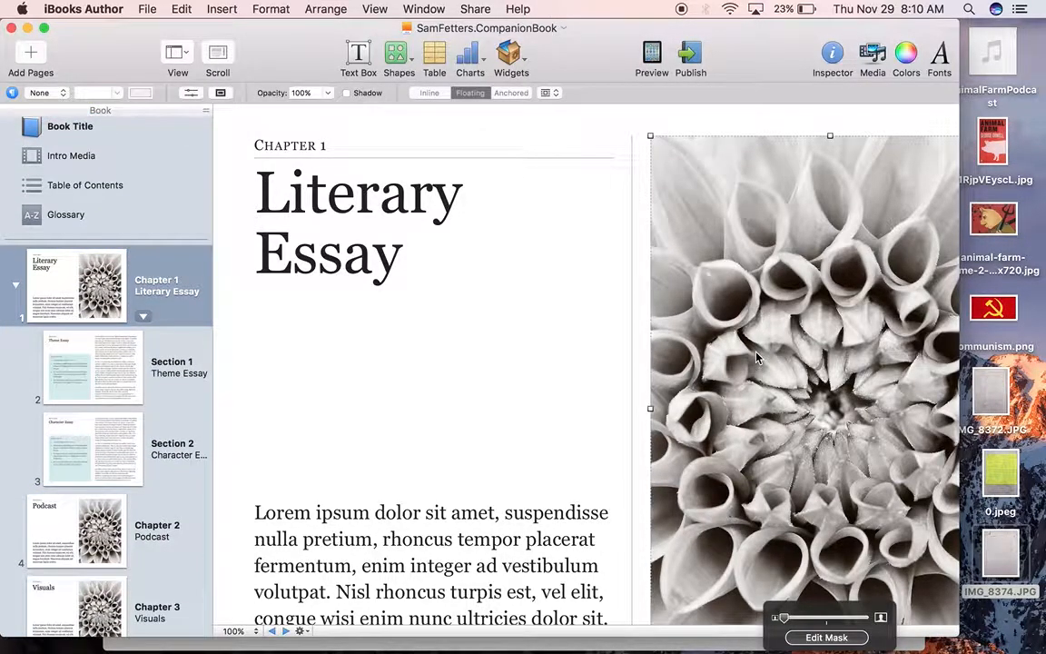
{"action": "key", "text": "Delete"}
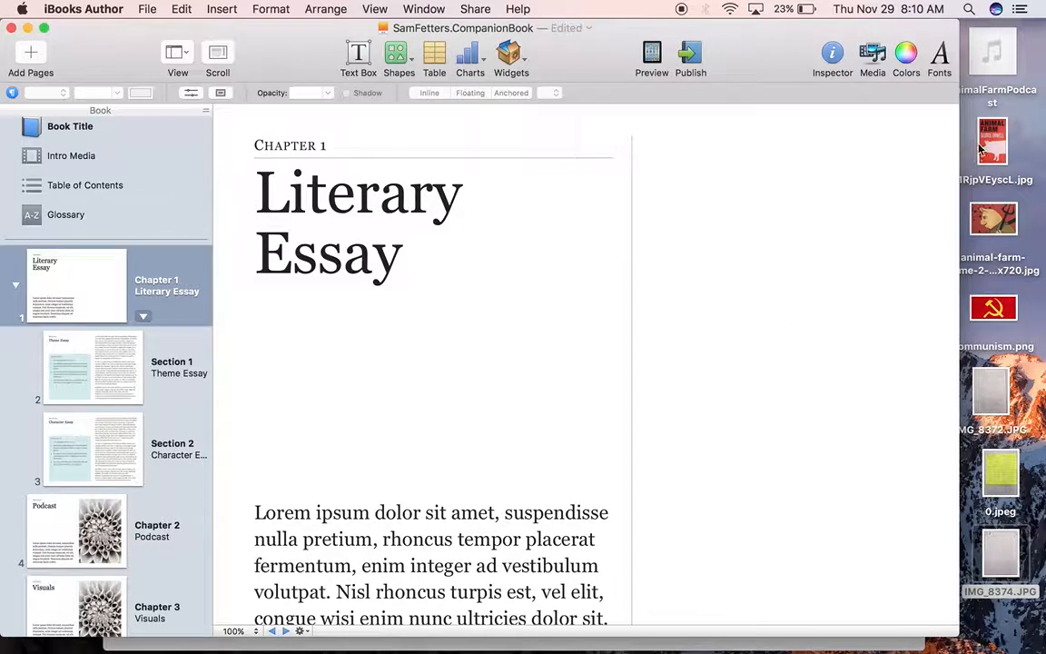
{"action": "left_click_drag", "start_coordinate": [993, 144], "coordinate": [764, 354]}
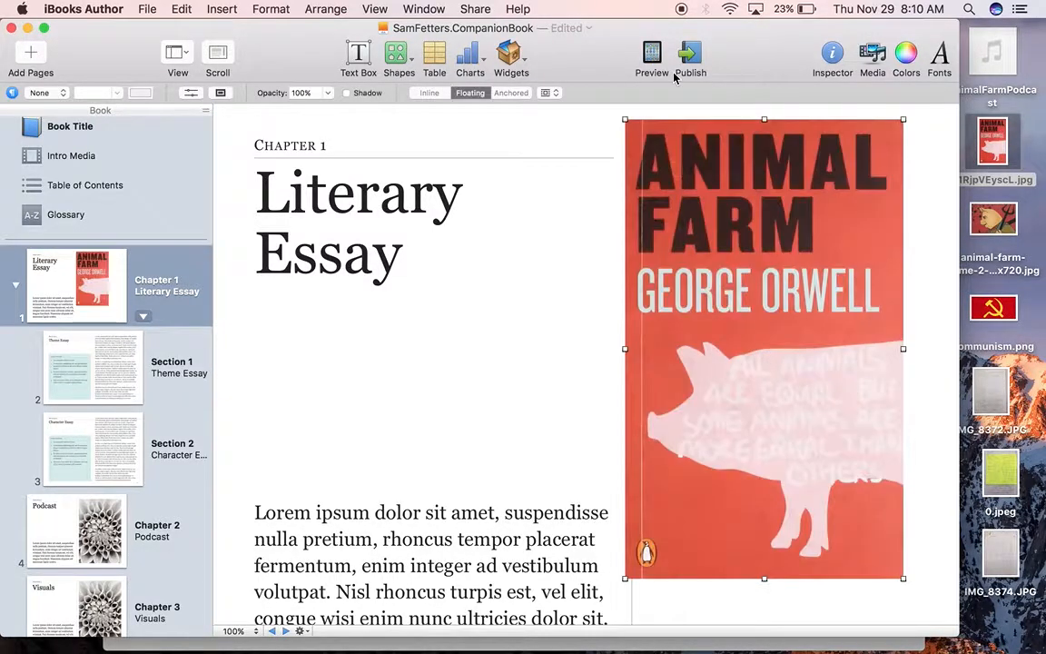
{"action": "left_click_drag", "start_coordinate": [748, 238], "coordinate": [736, 281]}
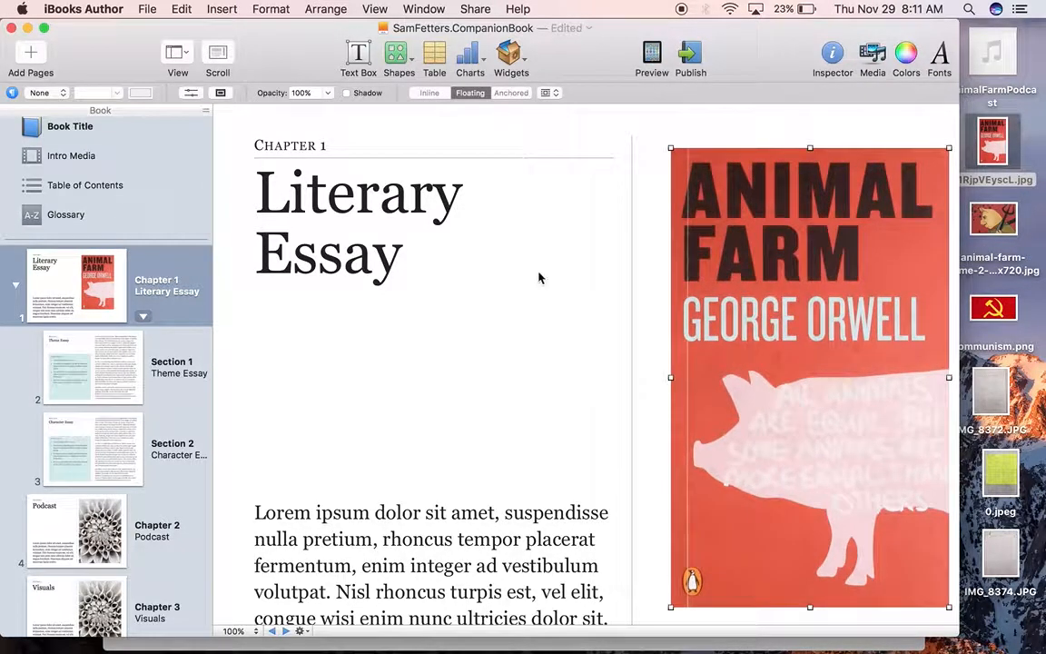
- Cut all the body text of the Theme Essay section and paste it back into the body
{"action": "left_click", "coordinate": [80, 364]}
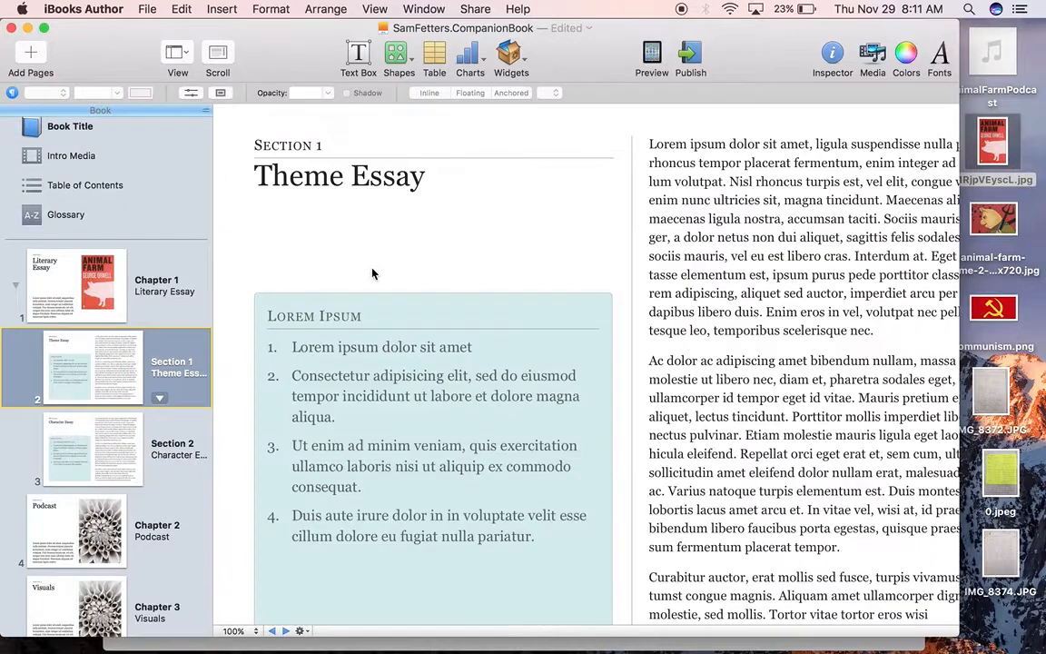
{"action": "left_click", "coordinate": [711, 262]}
{"action": "key", "text": "super+a"}
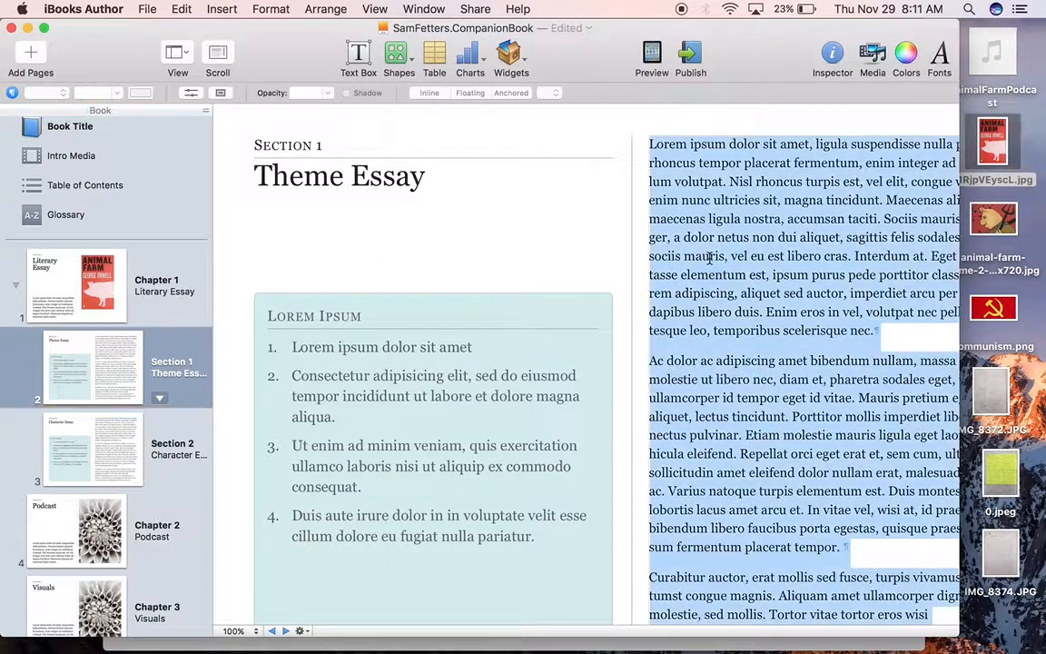
{"action": "key", "text": "super+v"}
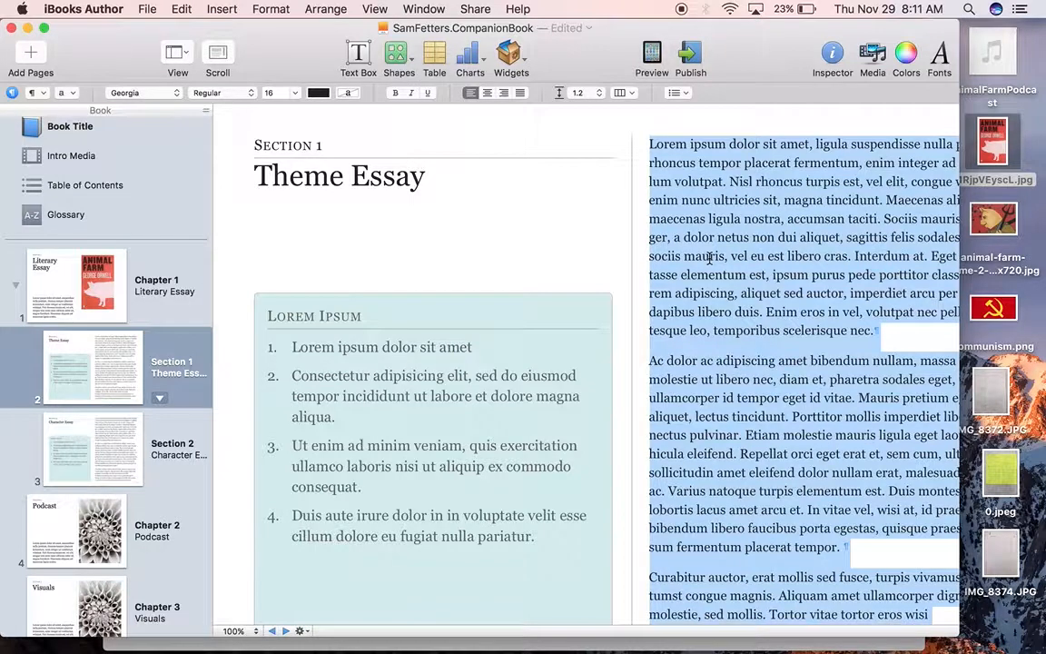
{"action": "key", "text": "super+x"}
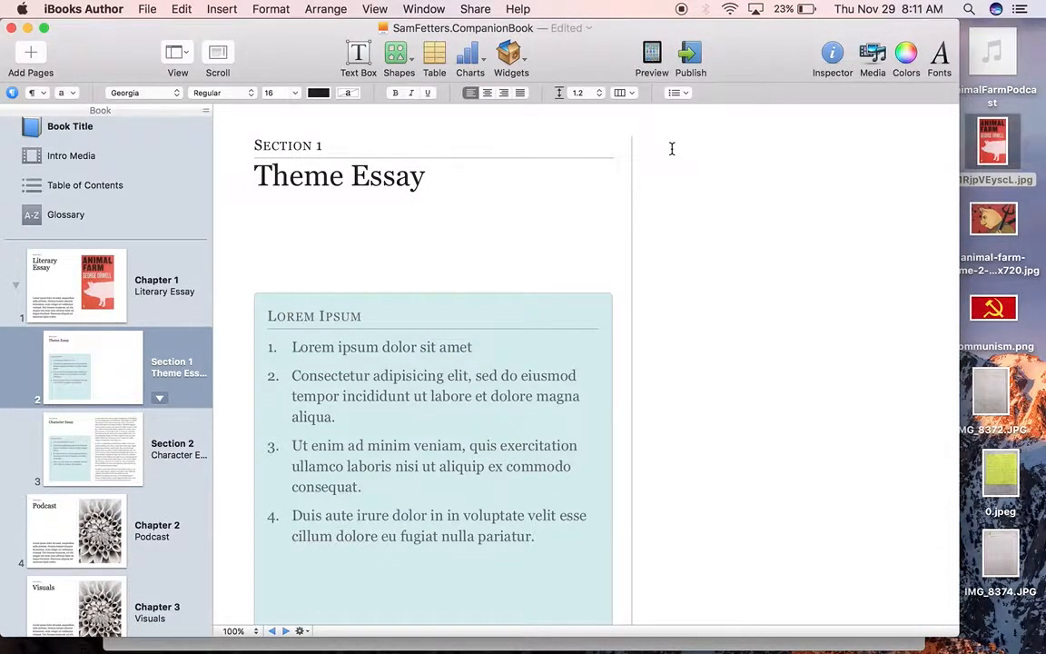
{"action": "key", "text": "super+v"}
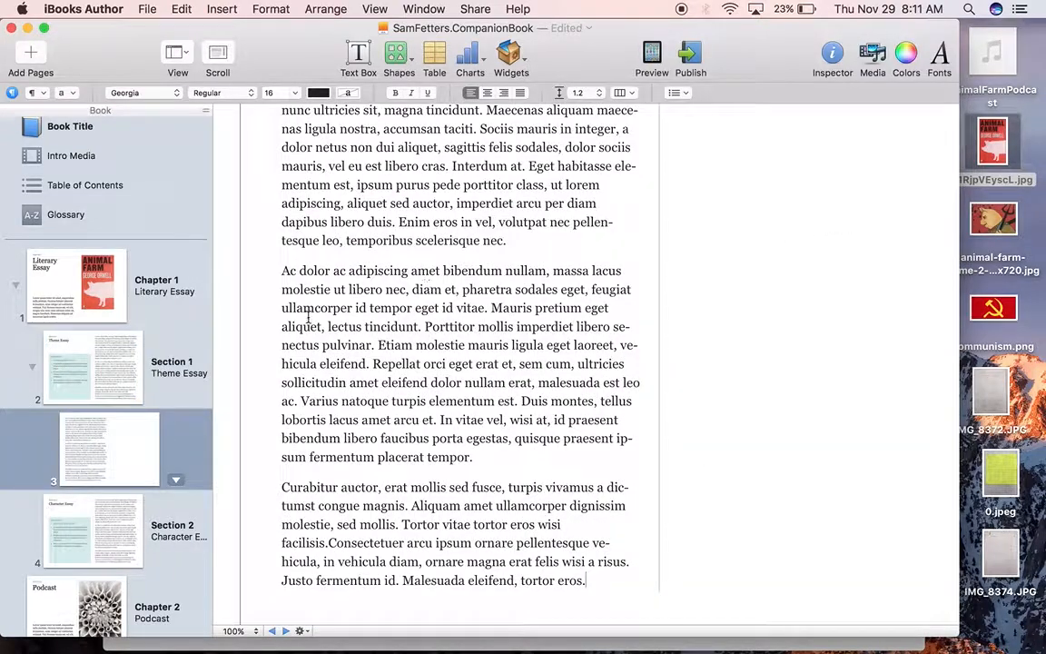
- Review how the Theme Essay body text flows from the section's first page onto its continuation page
{"action": "left_click", "coordinate": [65, 368]}
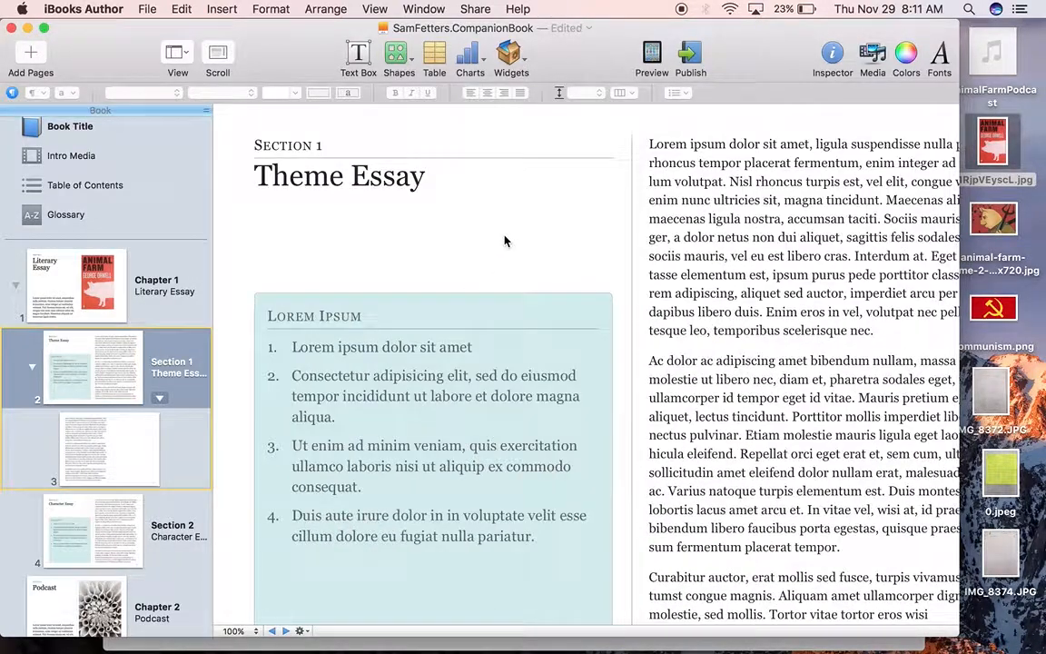
{"action": "left_click", "coordinate": [134, 460]}
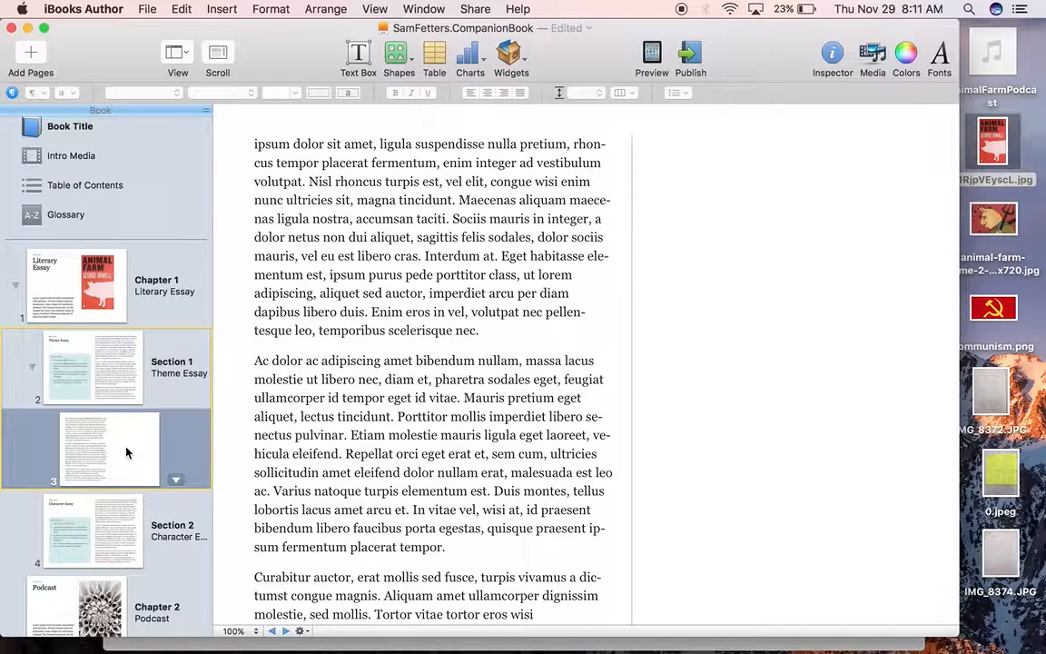
{"action": "left_click", "coordinate": [145, 318]}
{"action": "left_click", "coordinate": [96, 468]}
{"action": "left_click", "coordinate": [304, 292]}
{"action": "key", "text": "super+a"}
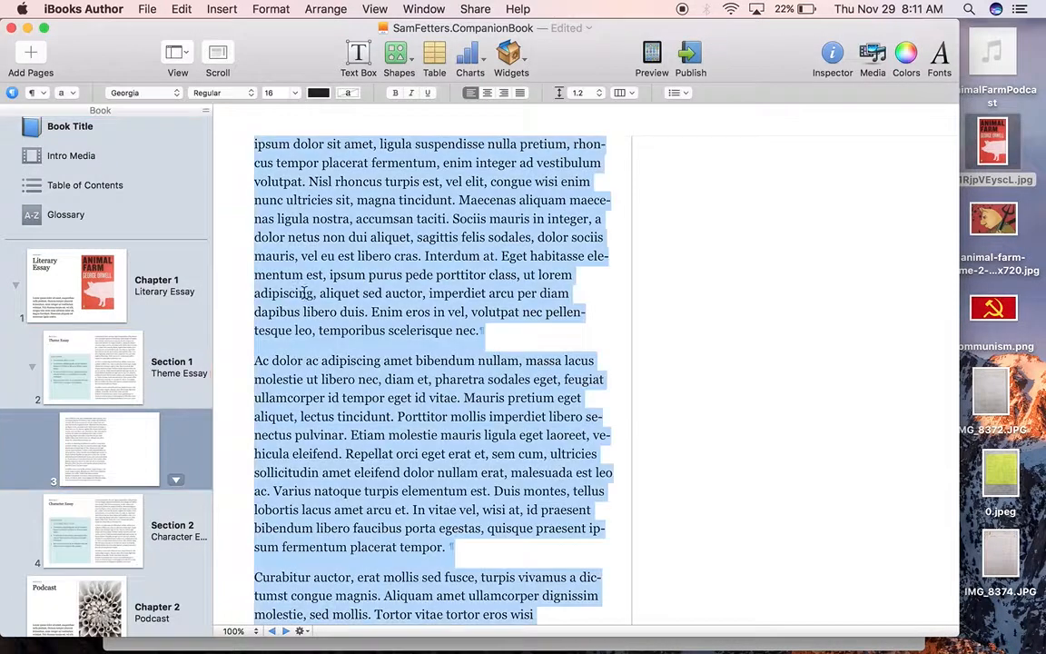
{"action": "left_click", "coordinate": [142, 455]}
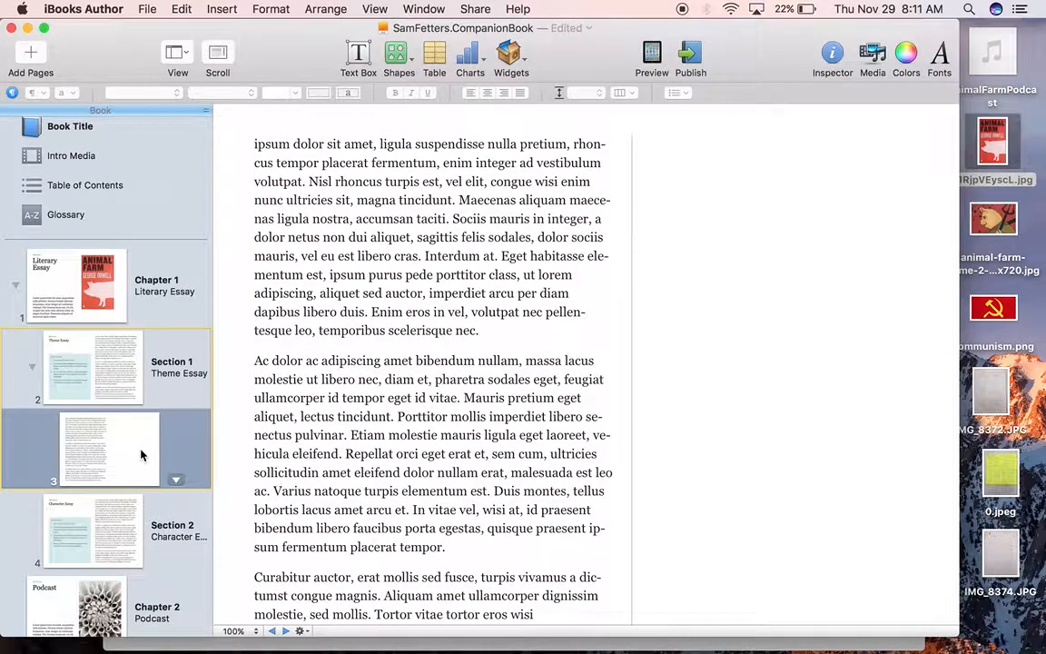
- Delete the flower picture and the placeholder body text box from the Podcast chapter page
{"action": "scroll", "coordinate": [144, 491], "scroll_direction": "down", "scroll_amount": 3}
{"action": "scroll", "coordinate": [148, 541], "scroll_direction": "down", "scroll_amount": 5}
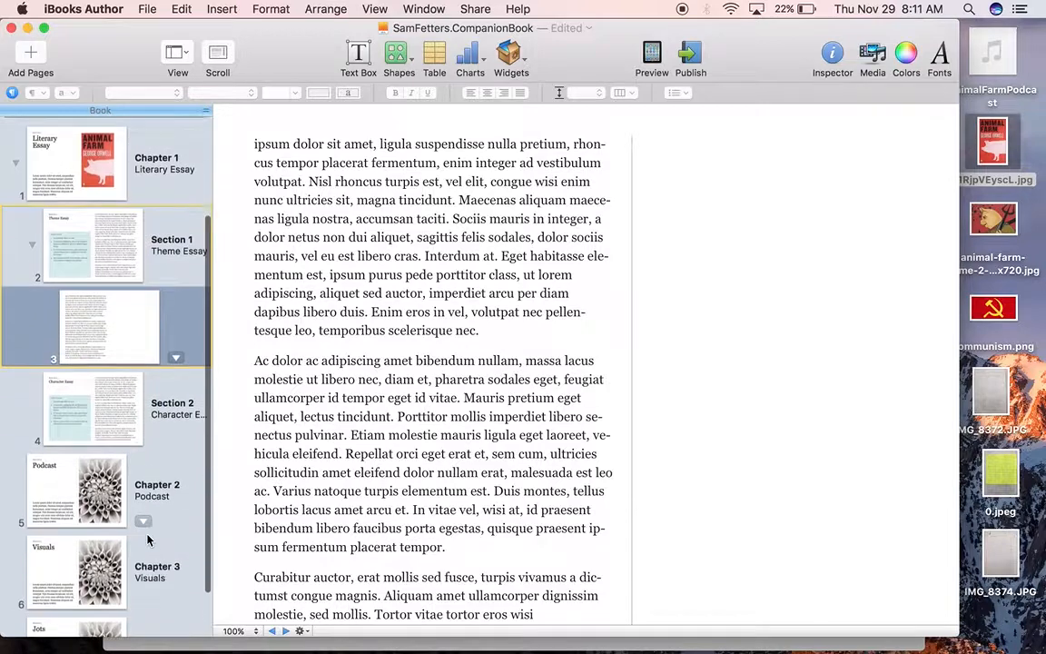
{"action": "left_click", "coordinate": [81, 436]}
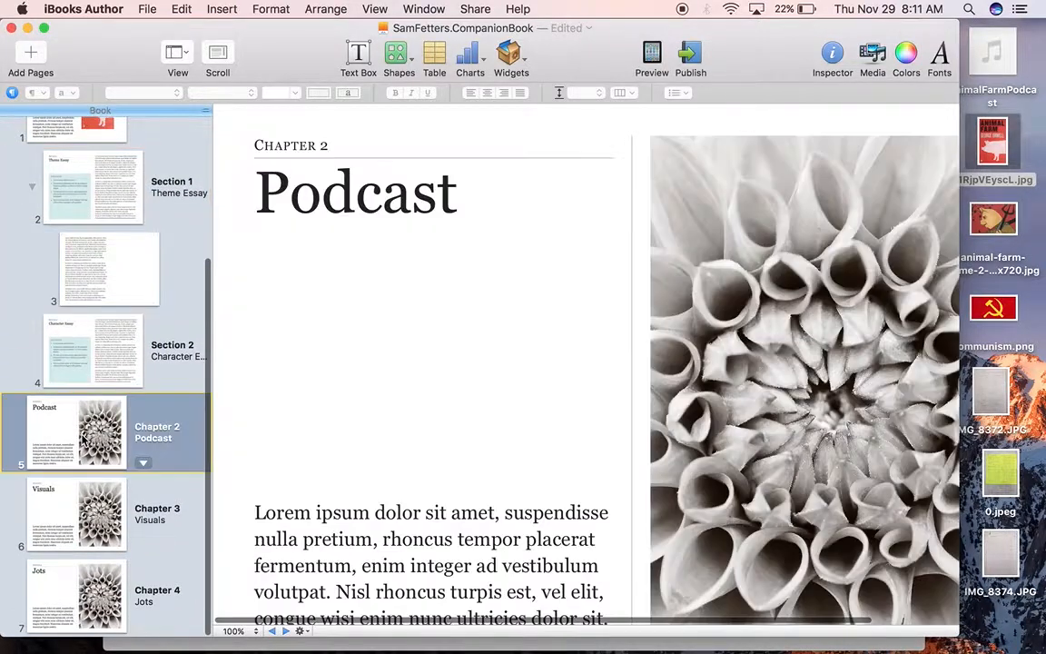
{"action": "left_click", "coordinate": [830, 327]}
{"action": "key", "text": "Delete"}
{"action": "left_click", "coordinate": [528, 540]}
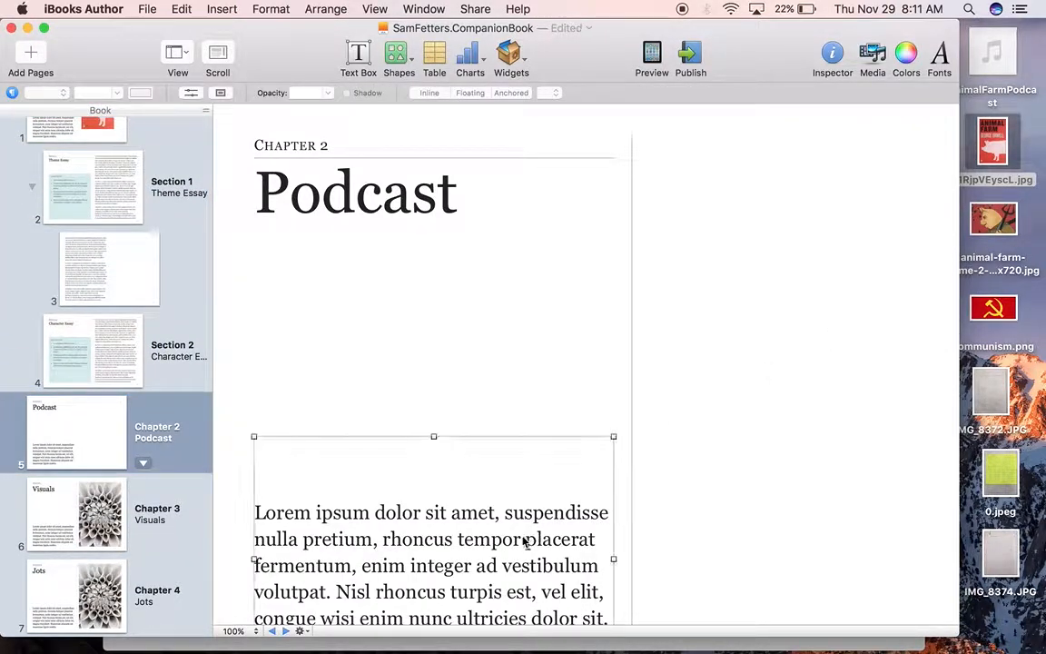
{"action": "key", "text": "Delete"}
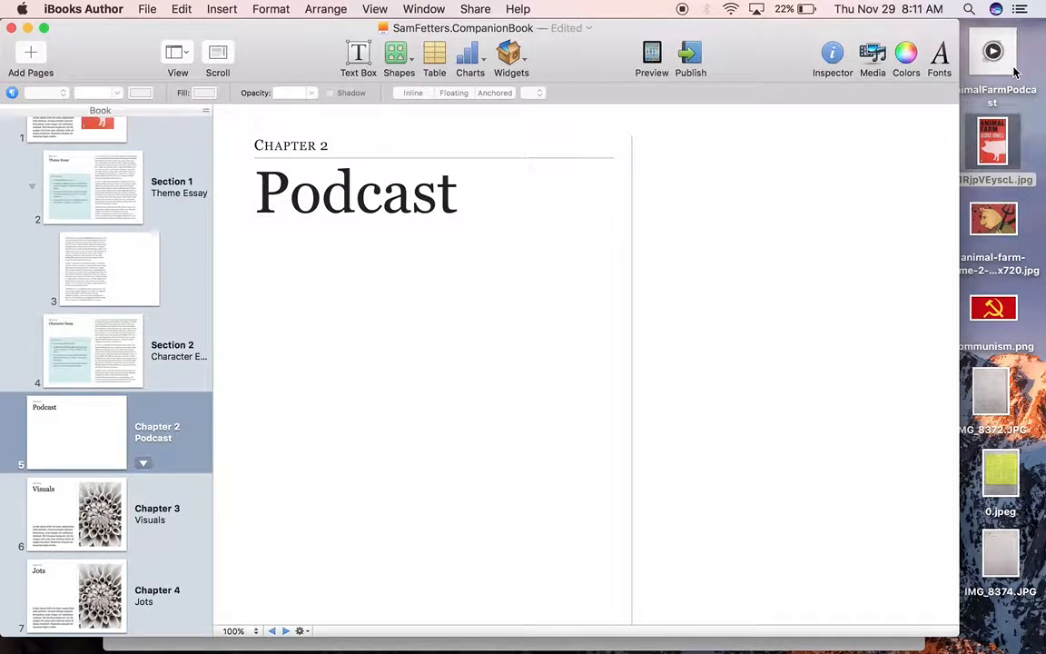
- Place the Animal Farm podcast audio file from the desktop below the Podcast title, keeping the default widget settings
{"action": "left_click_drag", "start_coordinate": [996, 55], "coordinate": [439, 367]}
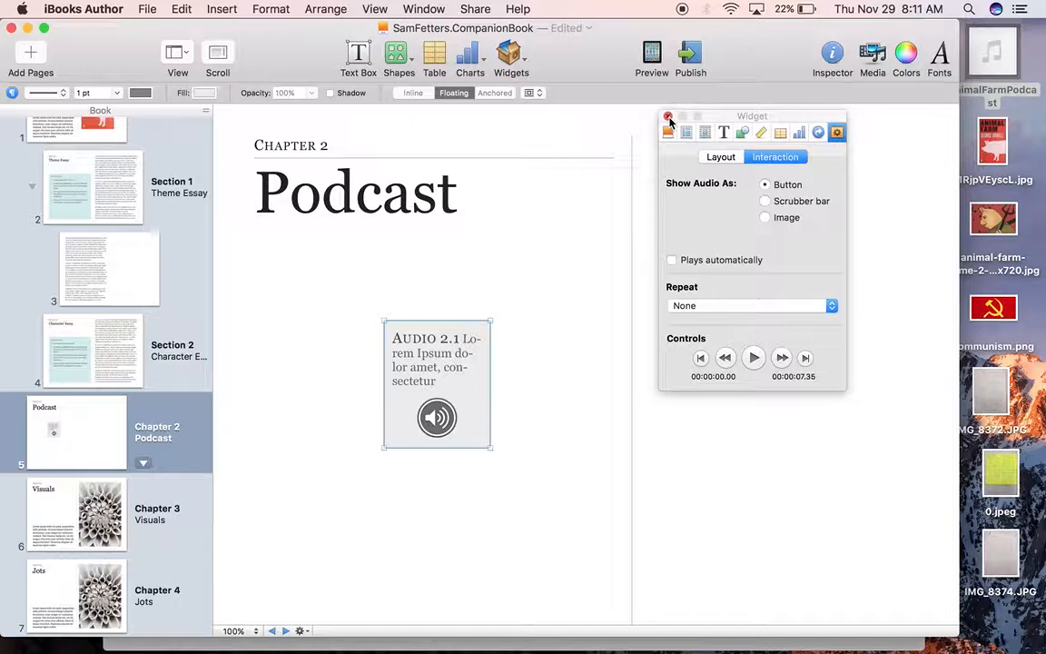
{"action": "left_click", "coordinate": [668, 119]}
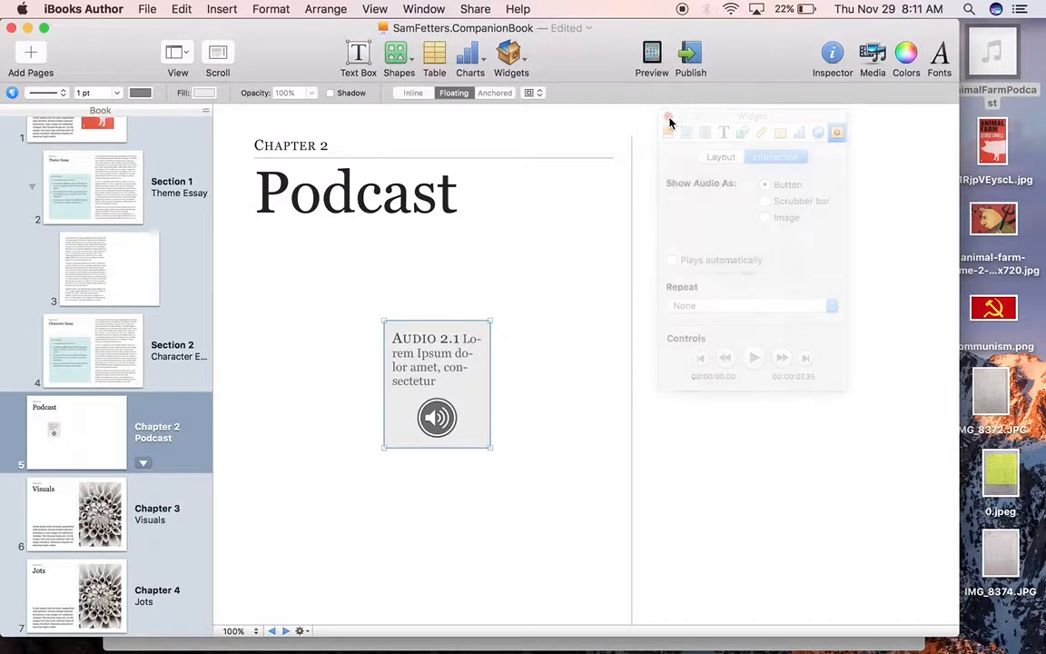